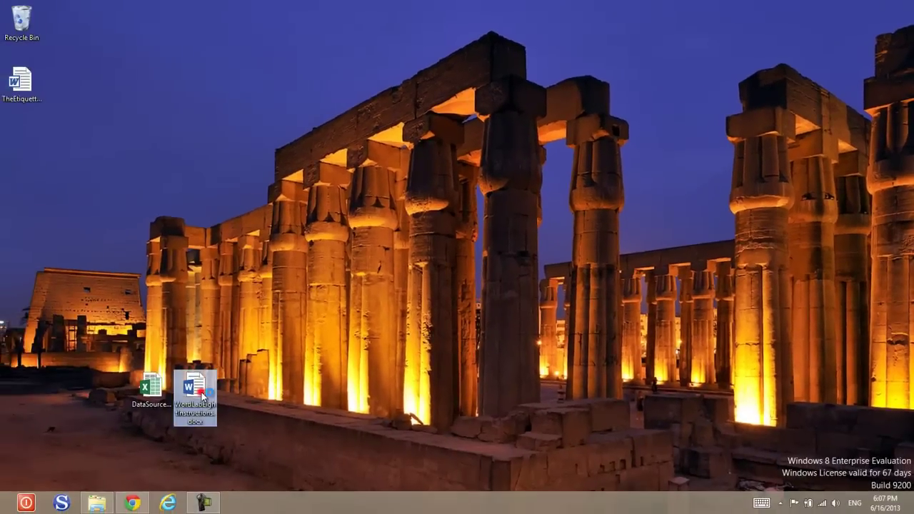
Step: Open the lab instructions, bold 'Blank Document' in step 1, and snap a new blank document full-screen
double_click(143, 413)
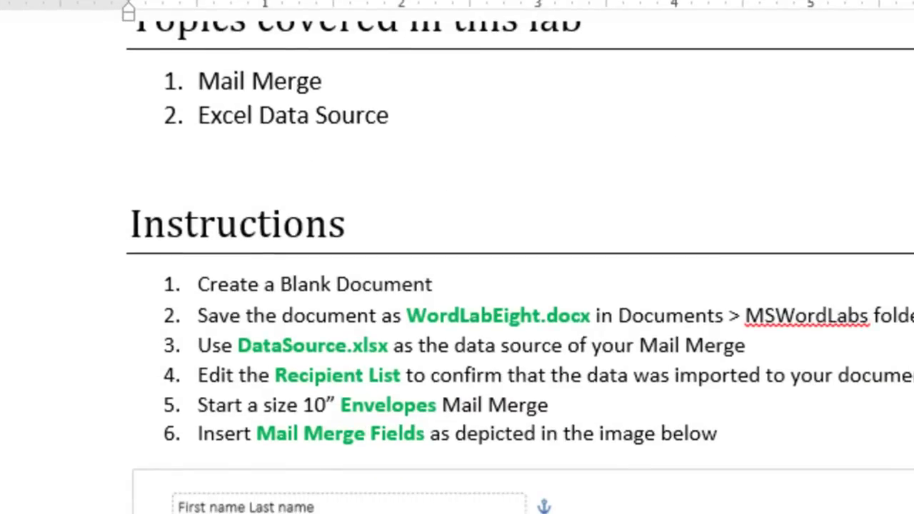
left_click(850, 317)
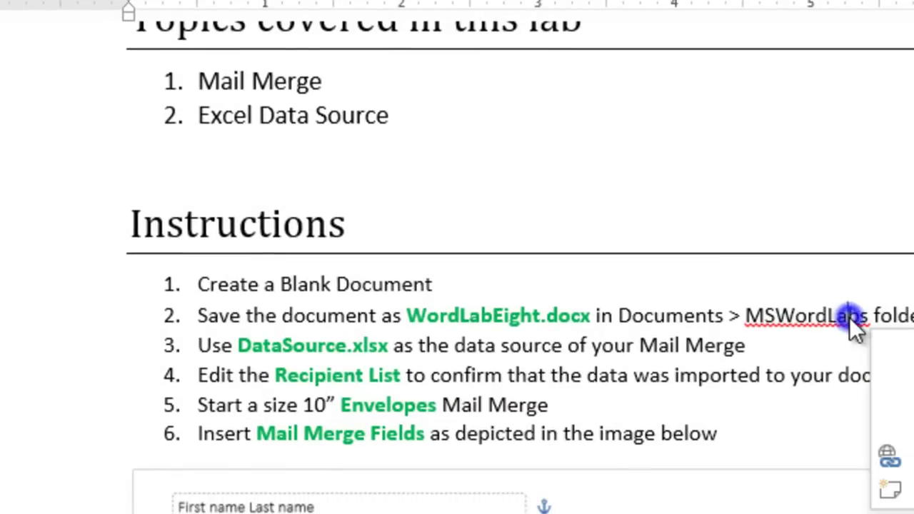
left_click(781, 359)
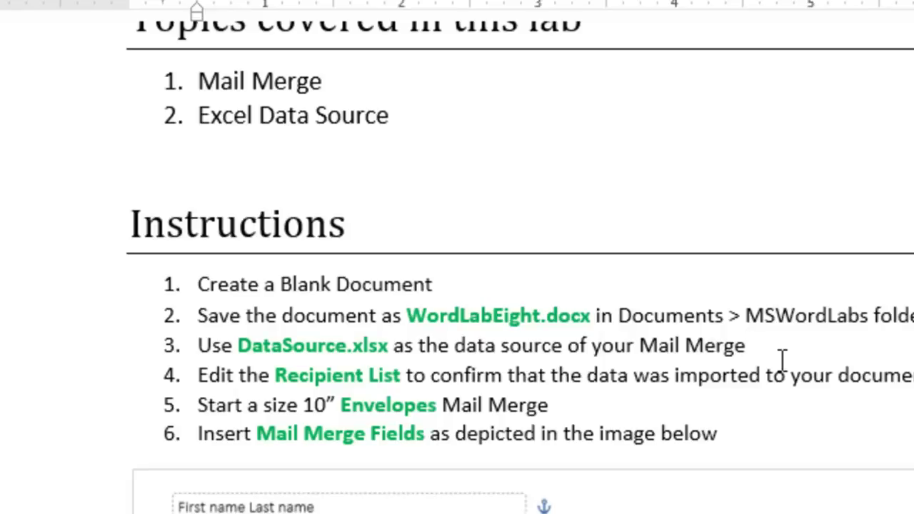
left_click_drag(281, 285, 388, 277)
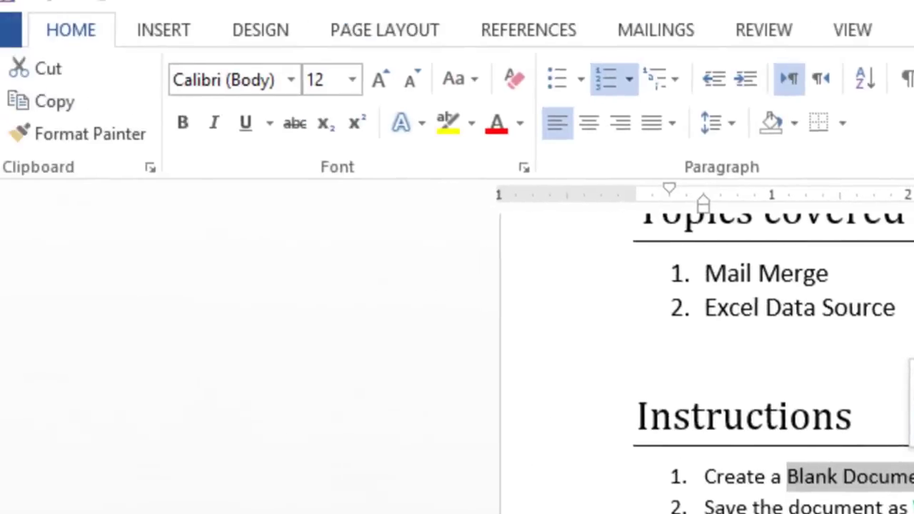
key("ctrl+b")
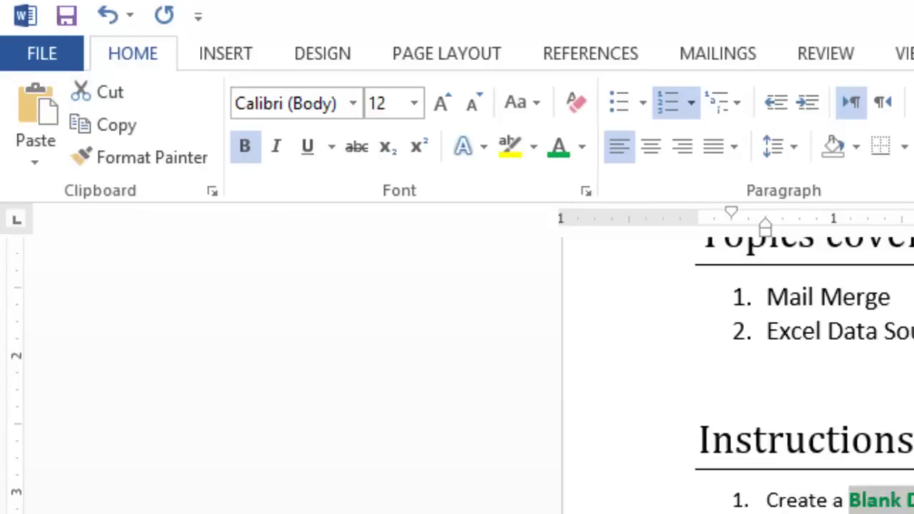
key("ctrl+n")
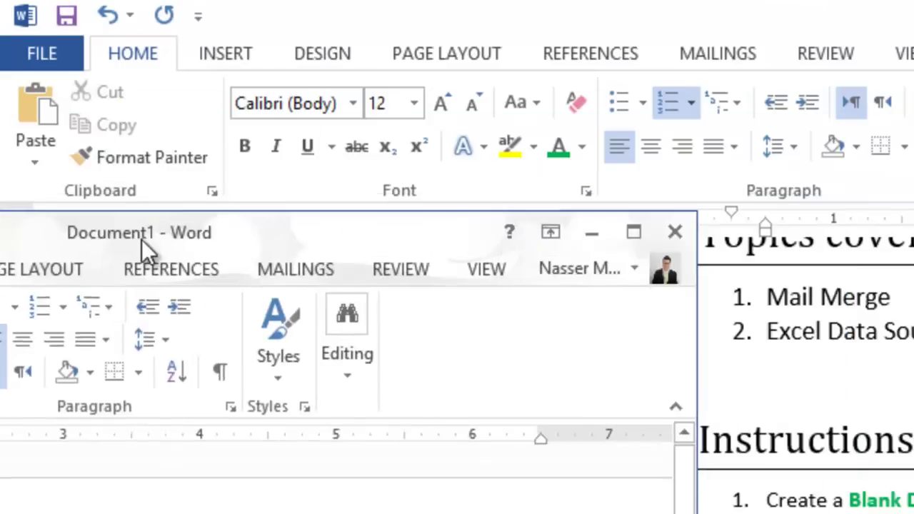
left_click_drag(143, 249, 8, 288)
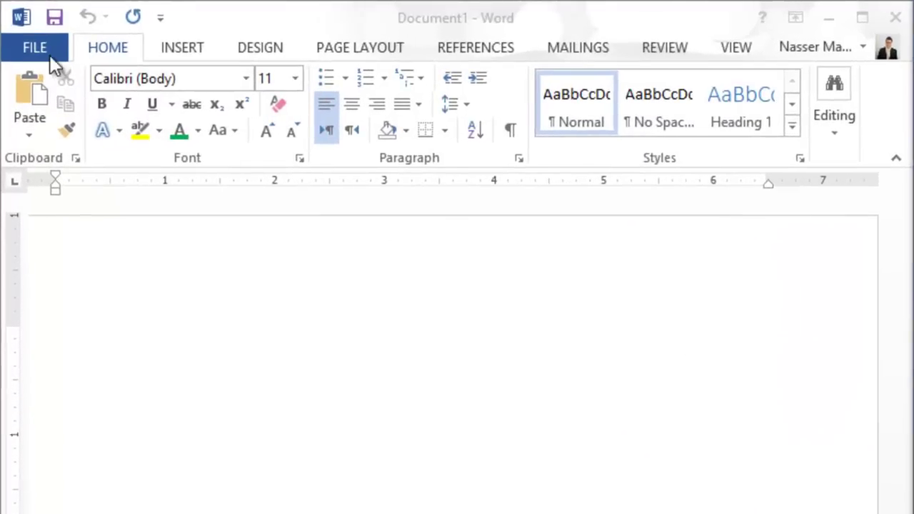
Step: Save the blank document as WordLabEight in the MSWordLabs folder, replacing the older copy
left_click(47, 53)
left_click(47, 53)
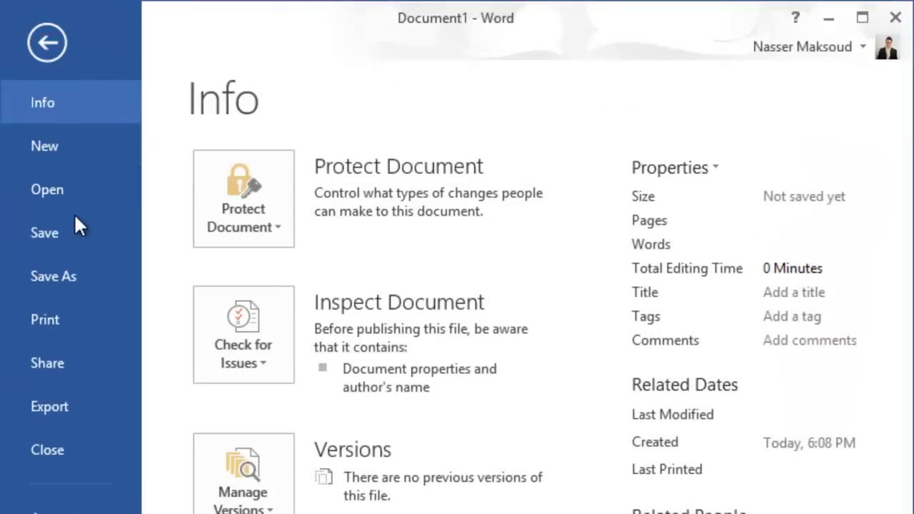
left_click(86, 271)
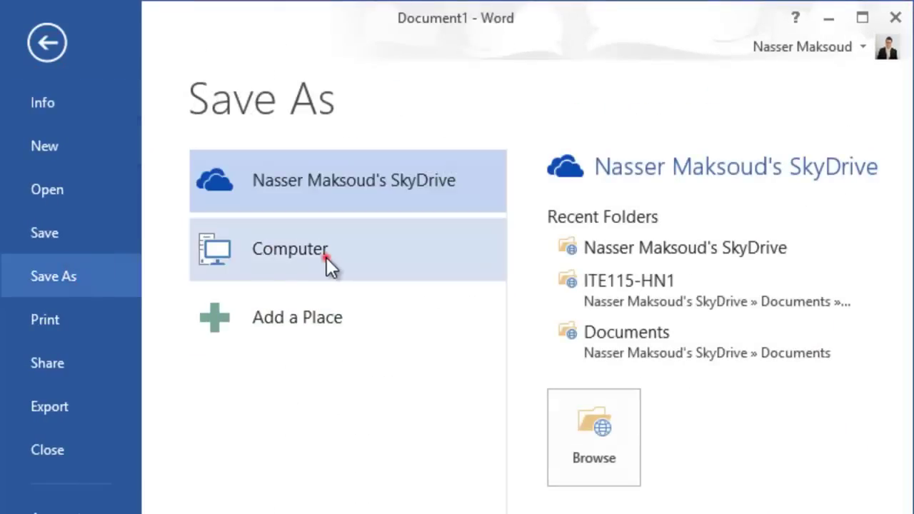
left_click(325, 257)
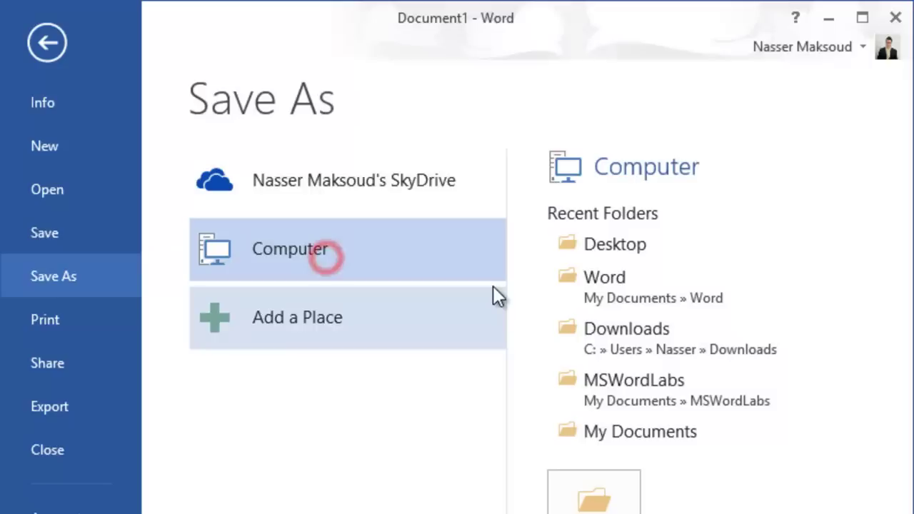
left_click(640, 377)
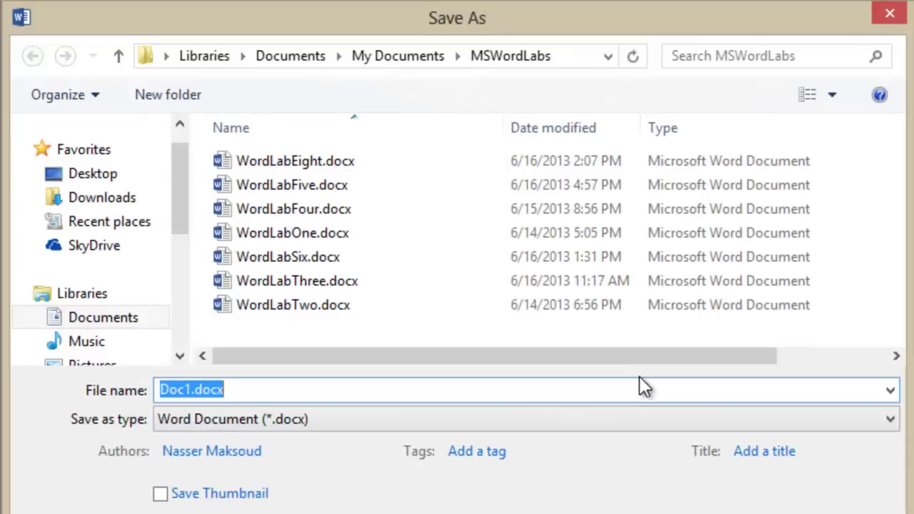
type("Word")
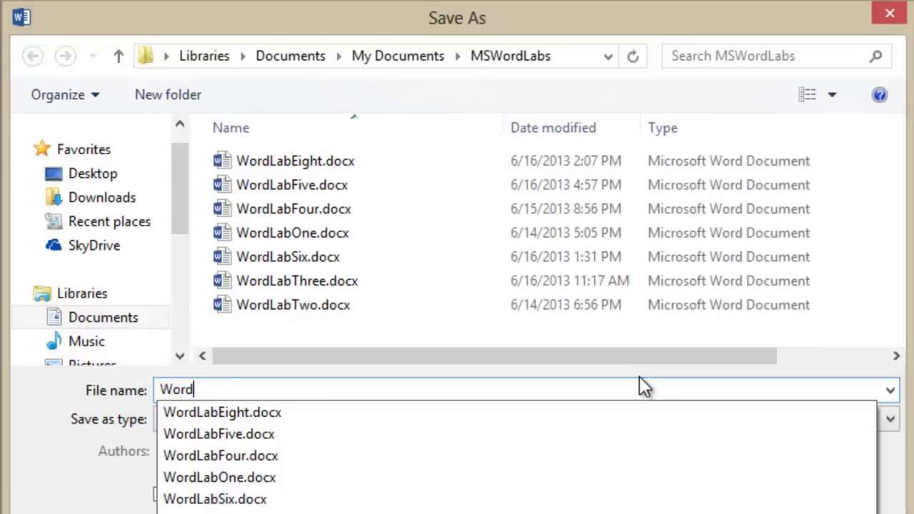
type("LabEgi")
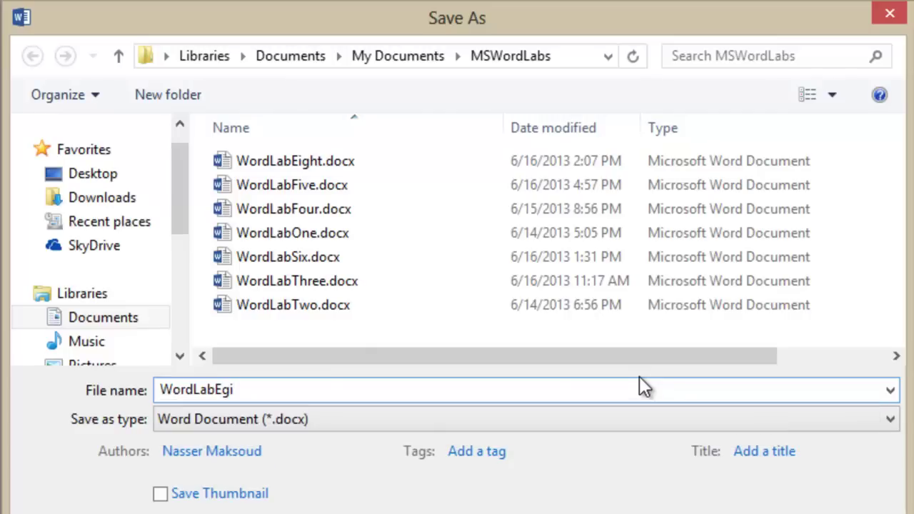
key("BackSpace")
key("BackSpace")
type("ig")
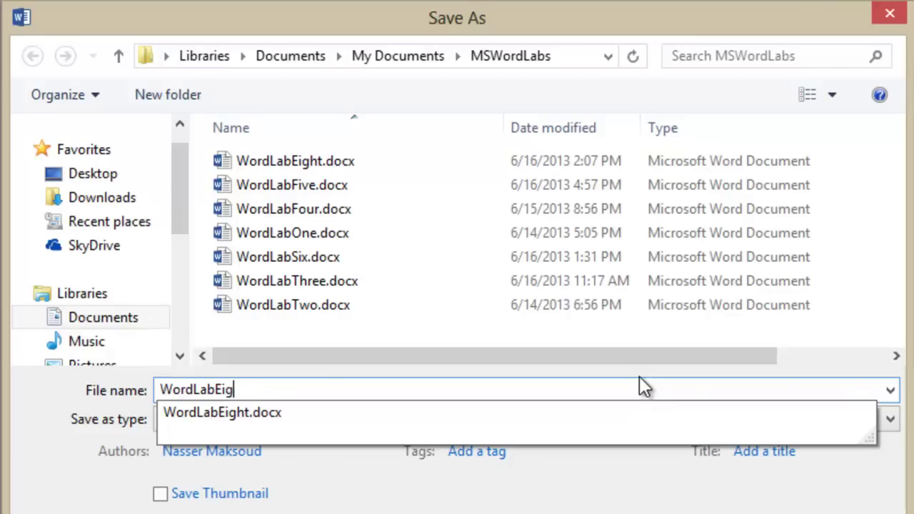
type("ht")
key("Escape")
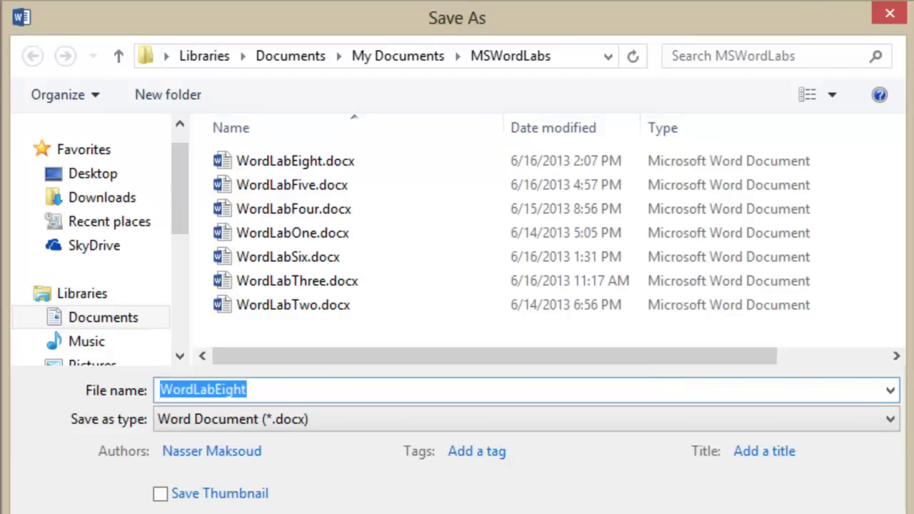
key("Return")
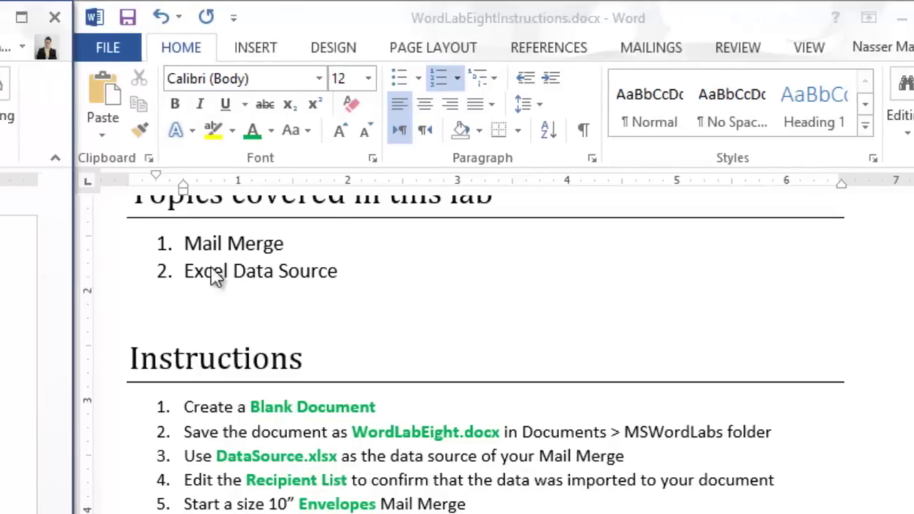
Step: Maximize the window and use the Sheet1$ table of Desktop\DataSource.xlsx as the recipient list
left_click(568, 53)
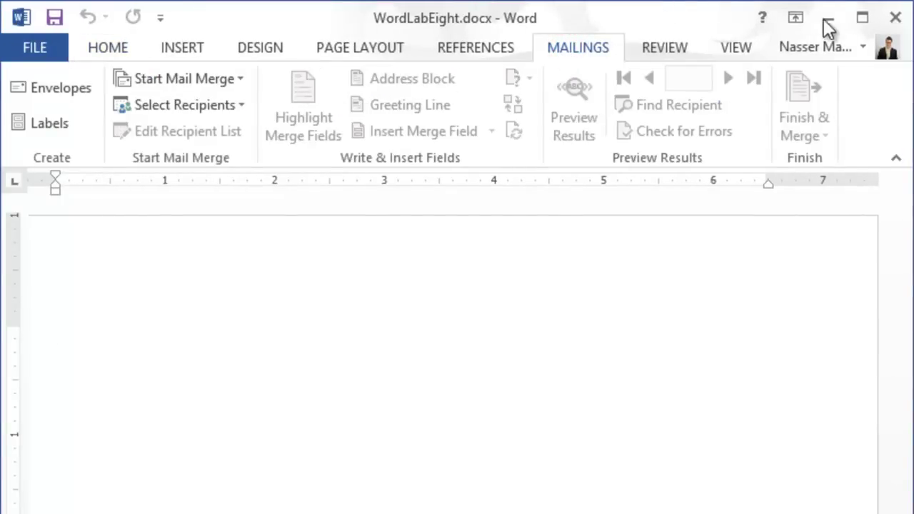
left_click(863, 19)
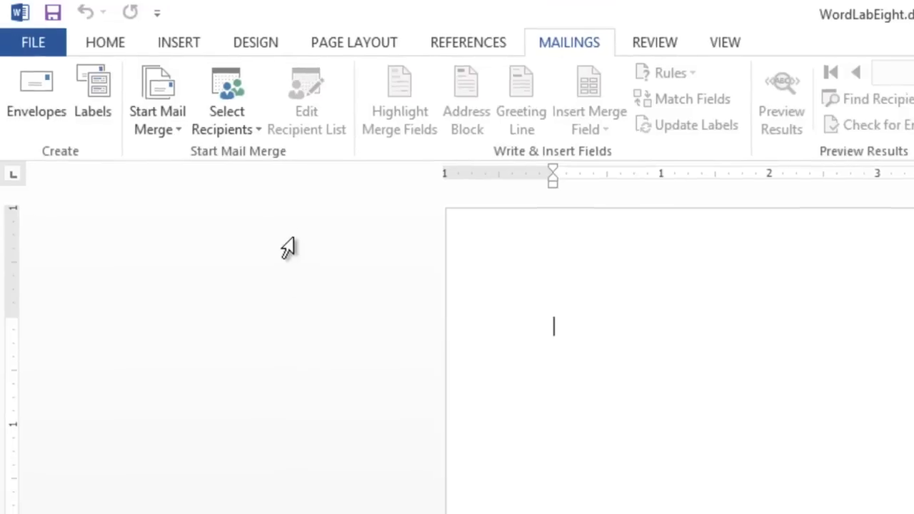
left_click(247, 130)
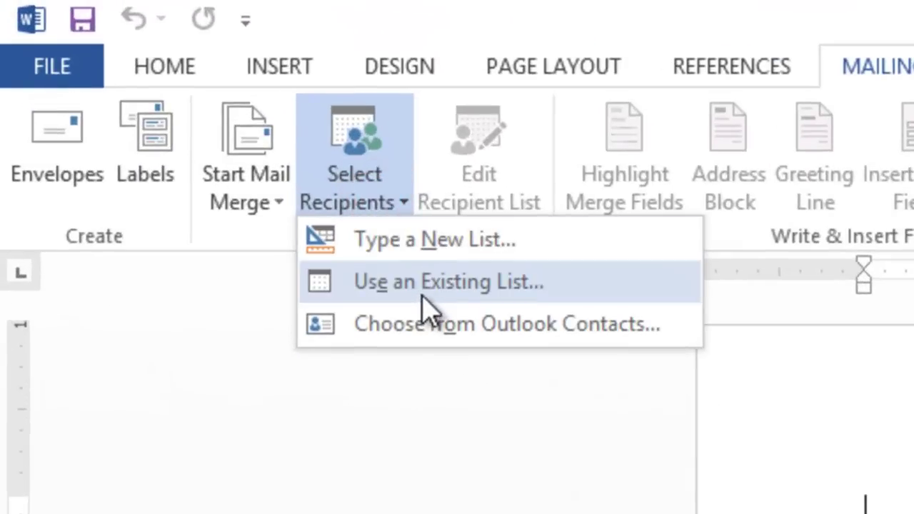
left_click(429, 297)
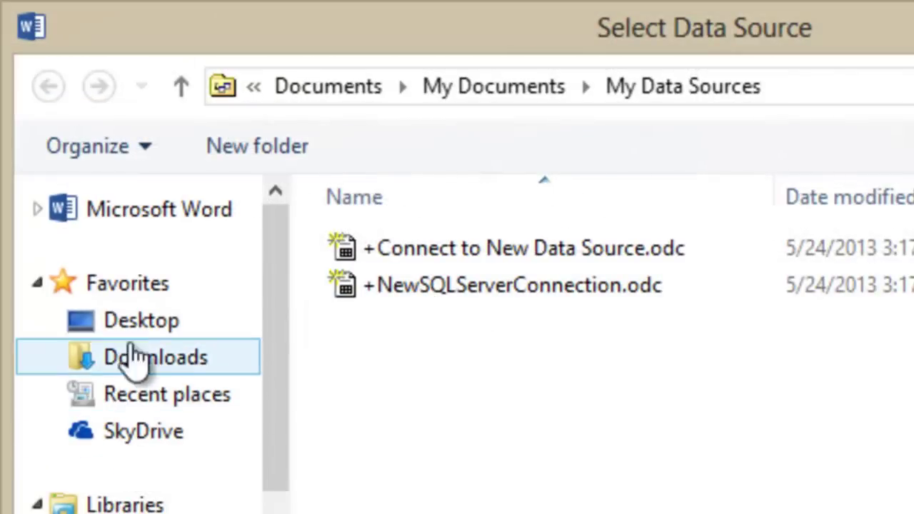
left_click(130, 321)
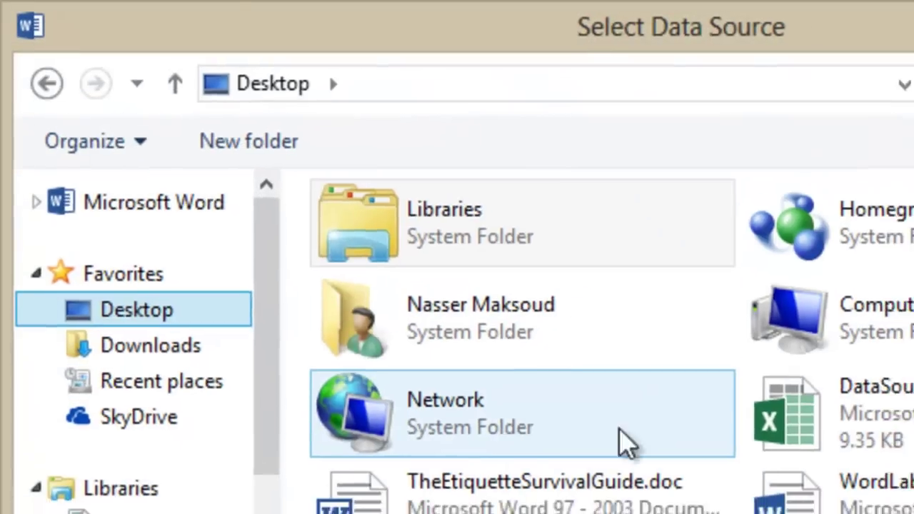
left_click(814, 418)
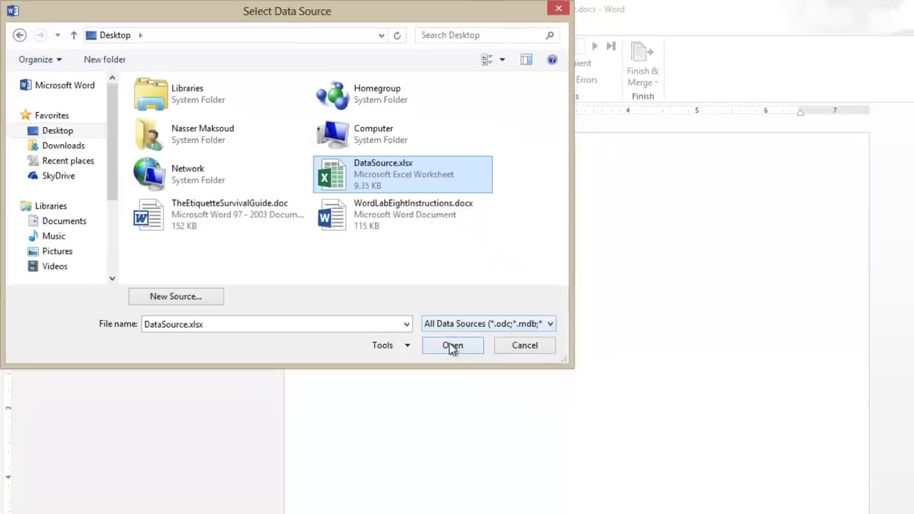
left_click(644, 491)
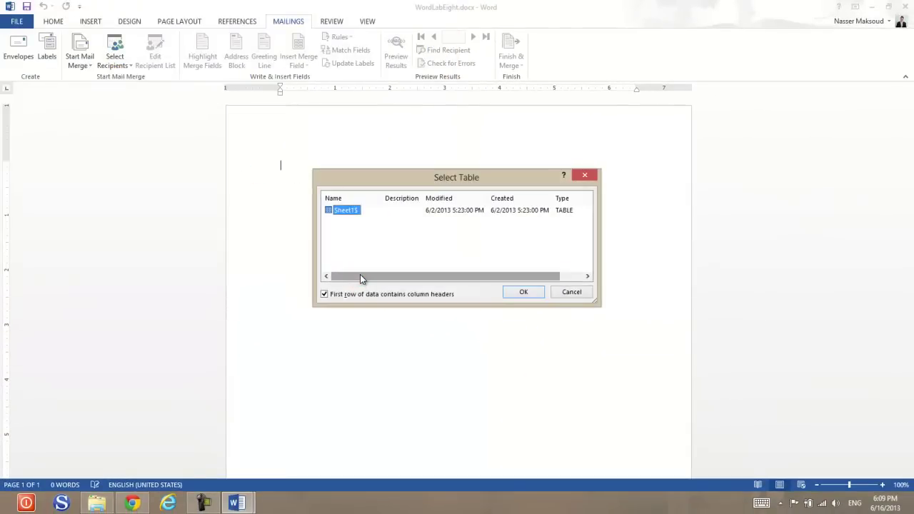
left_click(524, 292)
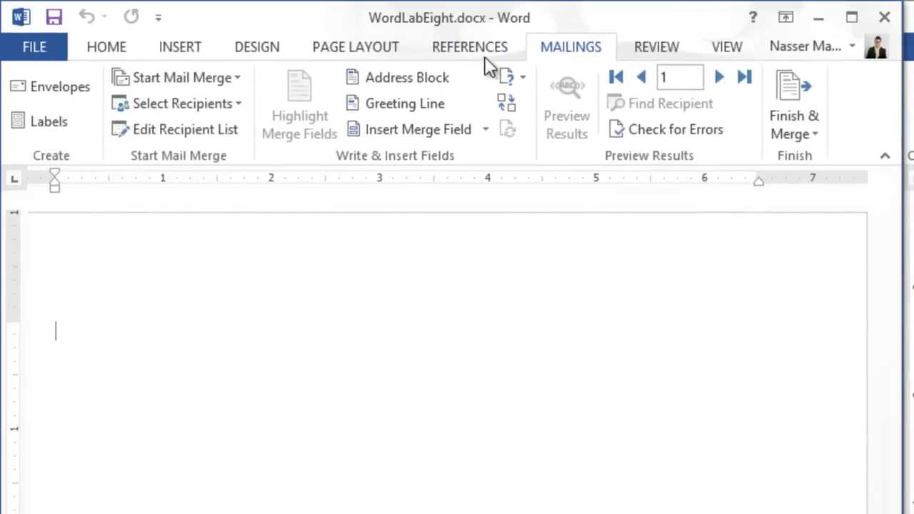
Step: Review the seven imported records in Edit Recipient List, keeping all of them included
left_click(485, 44)
left_click(579, 45)
left_click(223, 129)
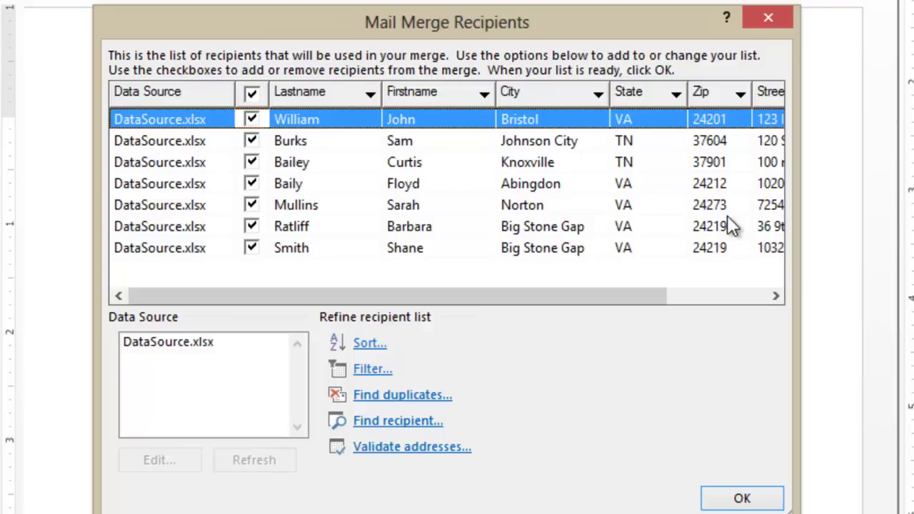
left_click(741, 498)
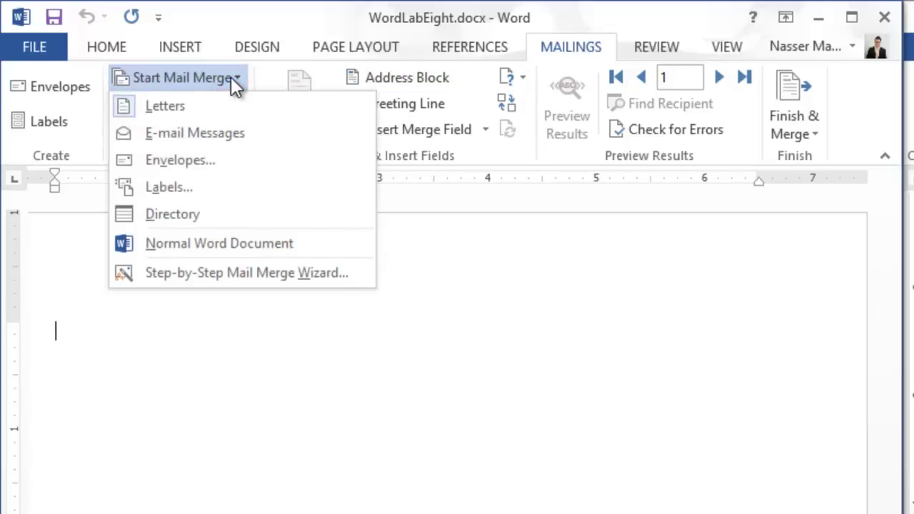
Step: Start an envelope merge with the Size 10 (4 1/8 x 9 1/2 in) envelope size
left_click(209, 157)
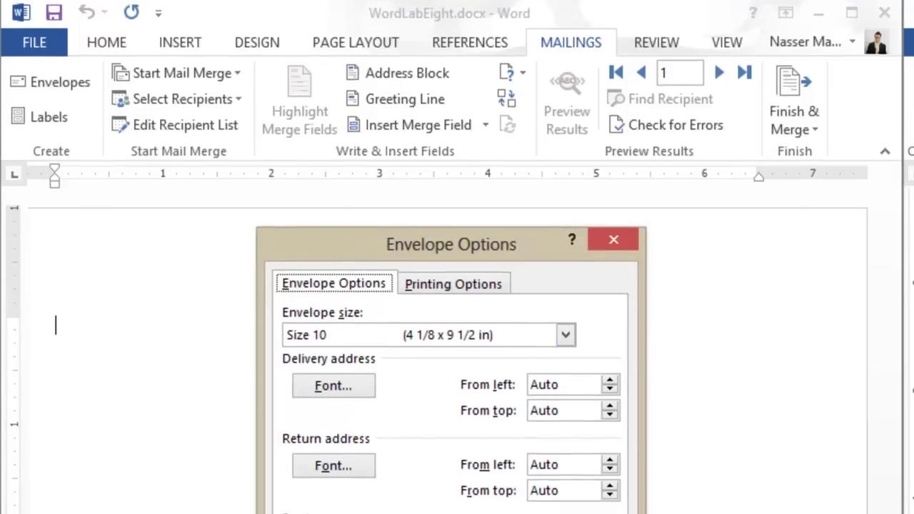
left_click(494, 454)
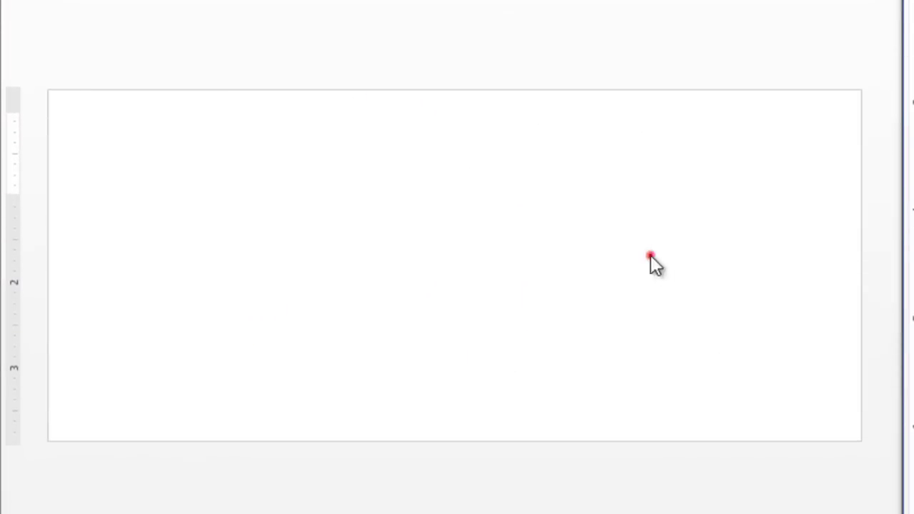
Step: Type the sender's name, street, and city/state/ZIP on three lines in the return-address box
left_click(651, 255)
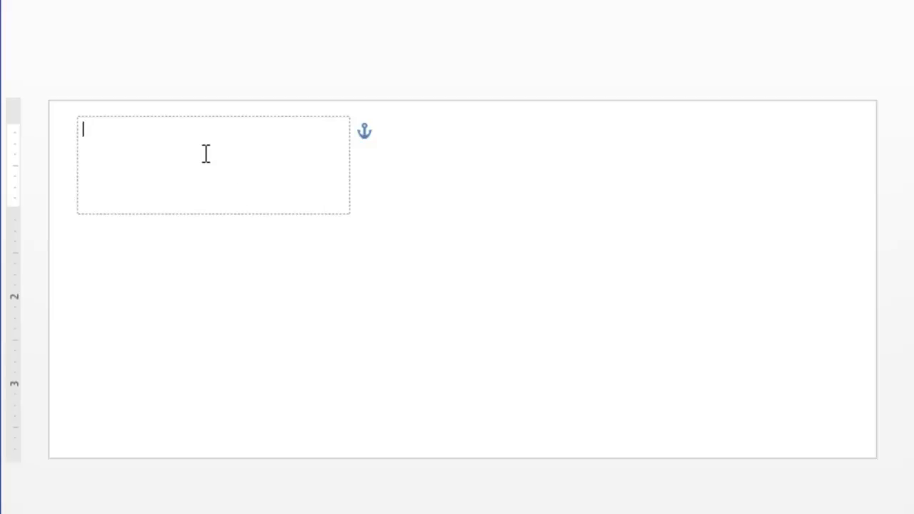
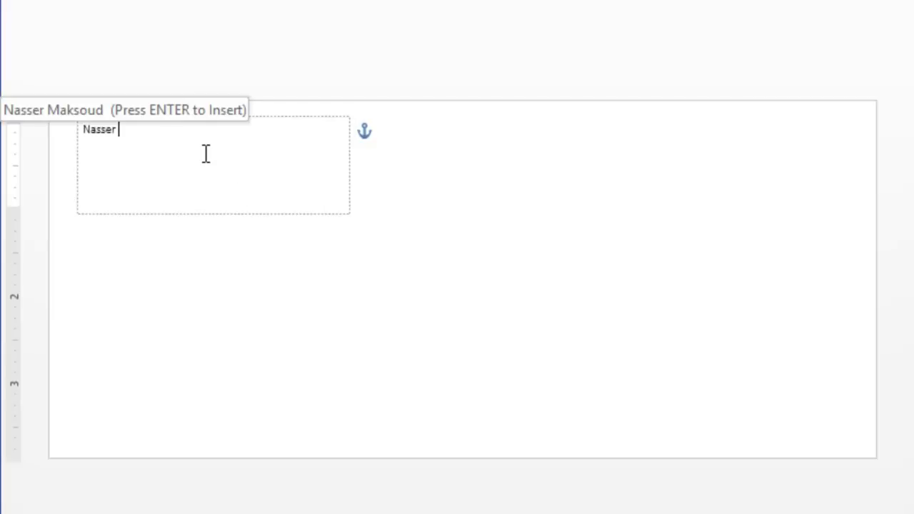
key("Return")
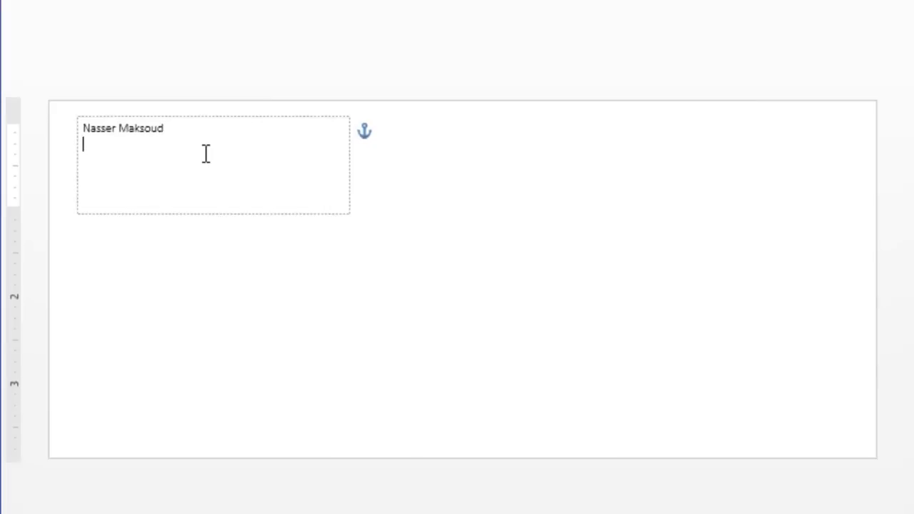
type("123 Main St.")
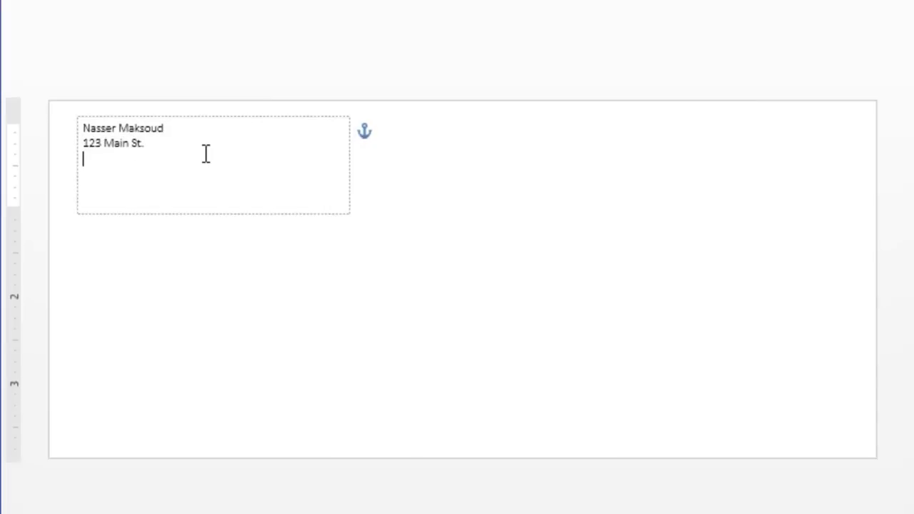
type("Big Stone Gap")
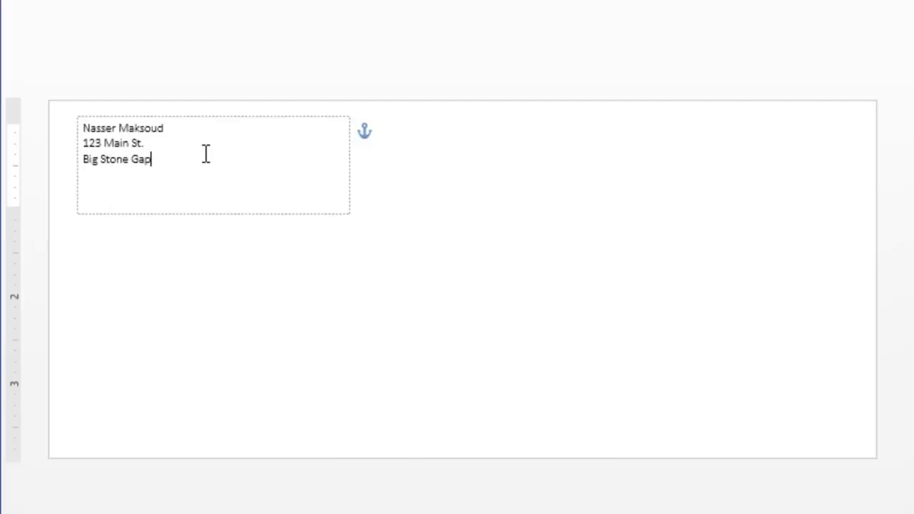
type(",")
type(" VA. 24")
type("21")
type("4219")
left_click(885, 226)
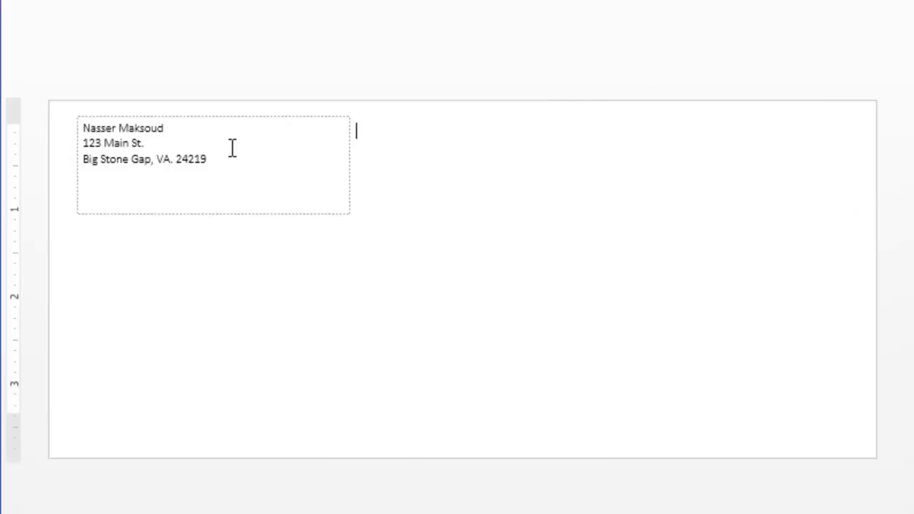
Step: Place the caret in the empty delivery-address box in the envelope's middle
left_click(497, 314)
left_click(478, 331)
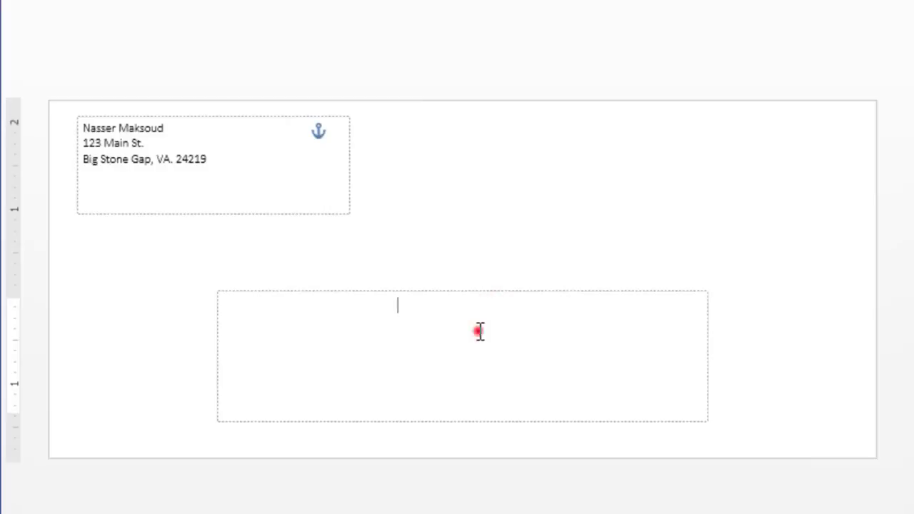
left_click(296, 182)
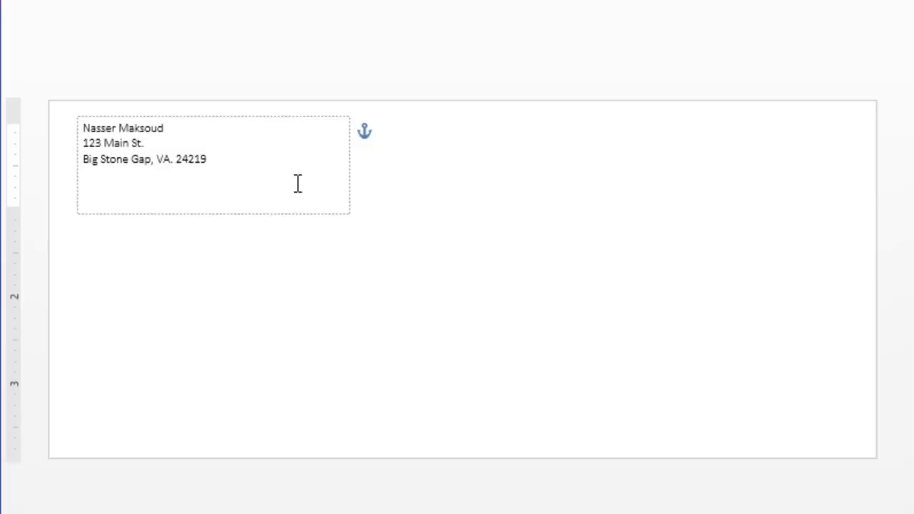
left_click(562, 360)
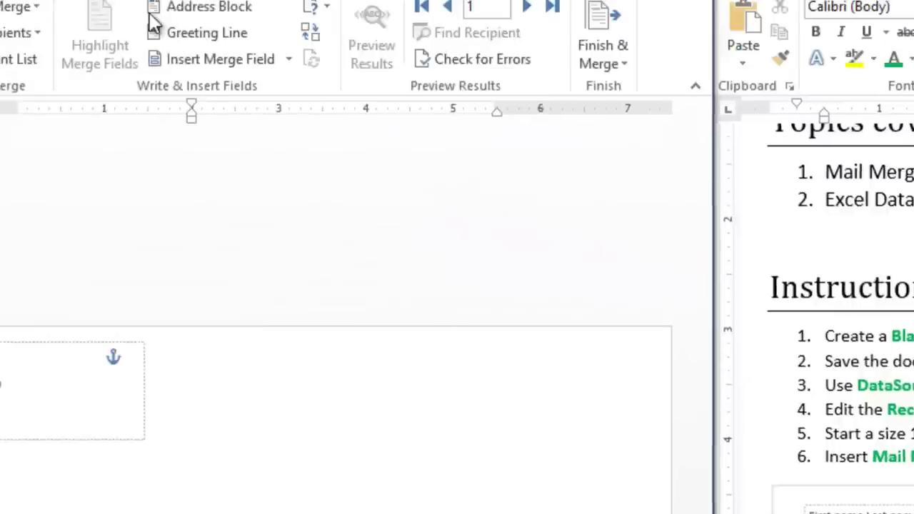
Step: Insert the «Firstname» and «Lastname» merge fields on the first delivery-address line
left_click(413, 133)
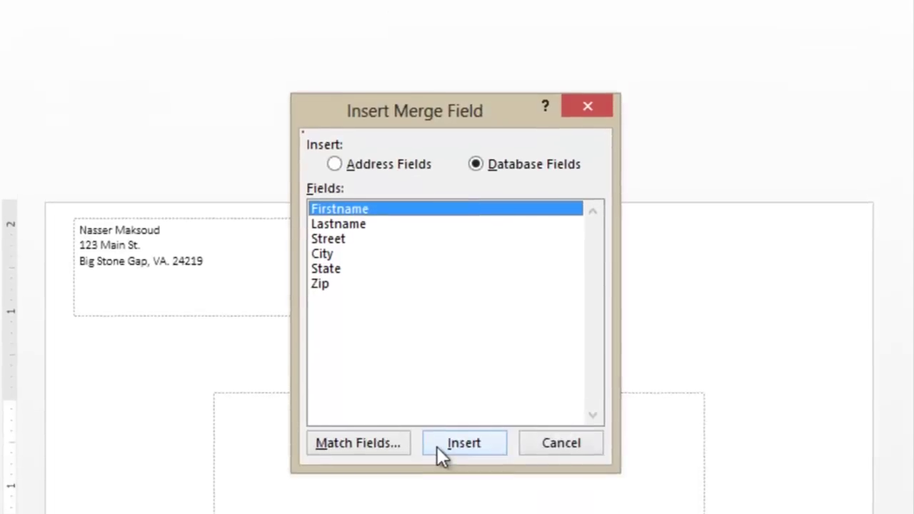
left_click(446, 513)
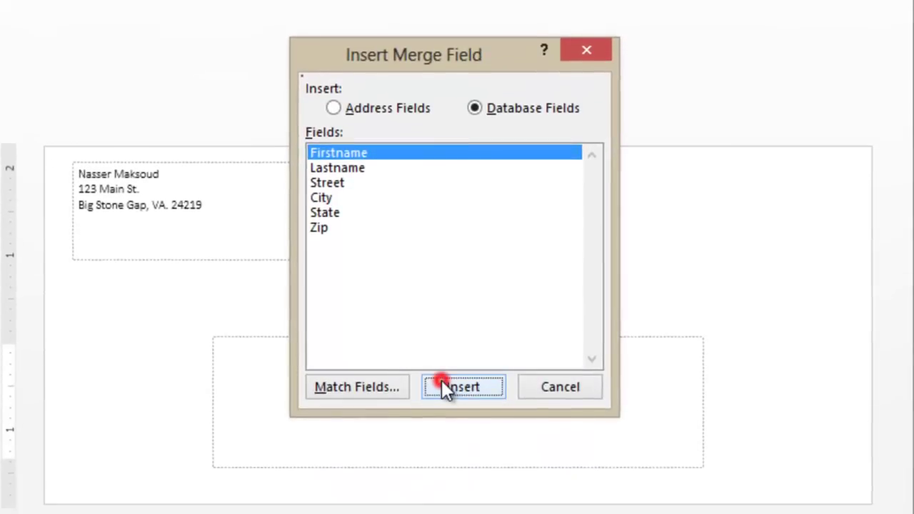
left_click_drag(476, 47, 788, 138)
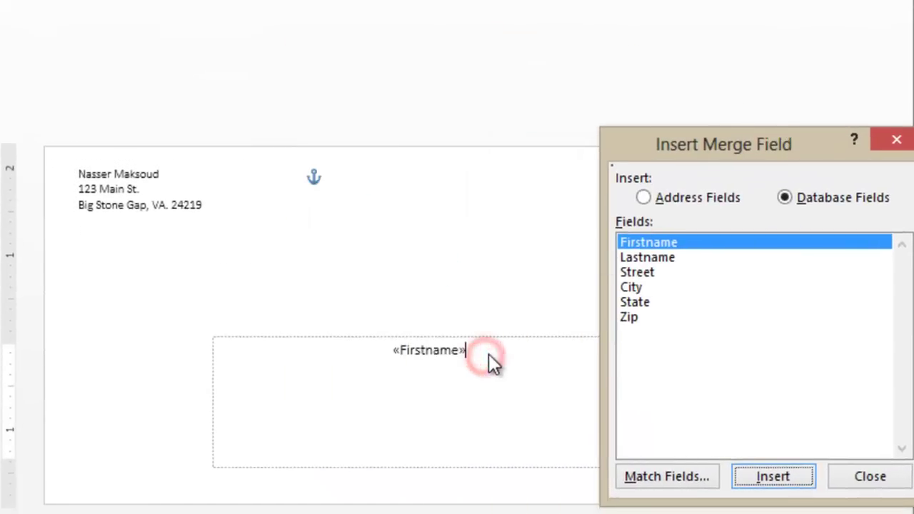
left_click(869, 476)
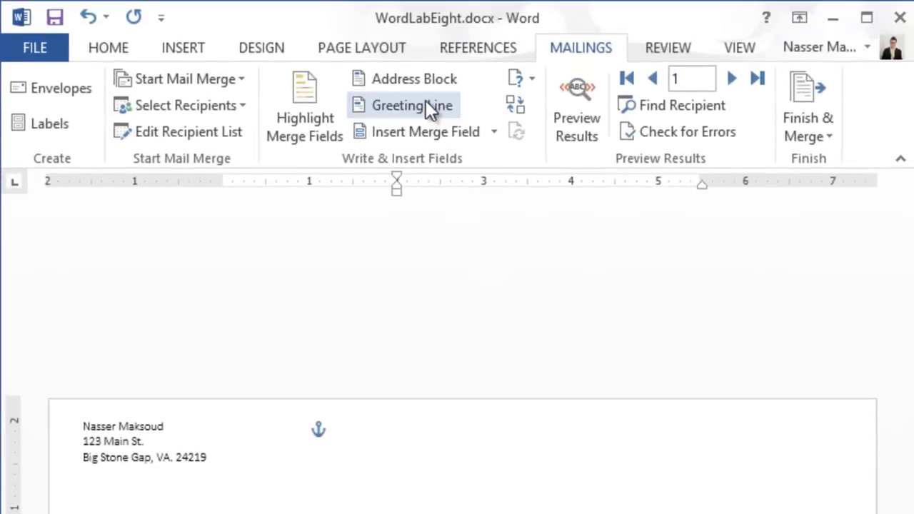
left_click(426, 135)
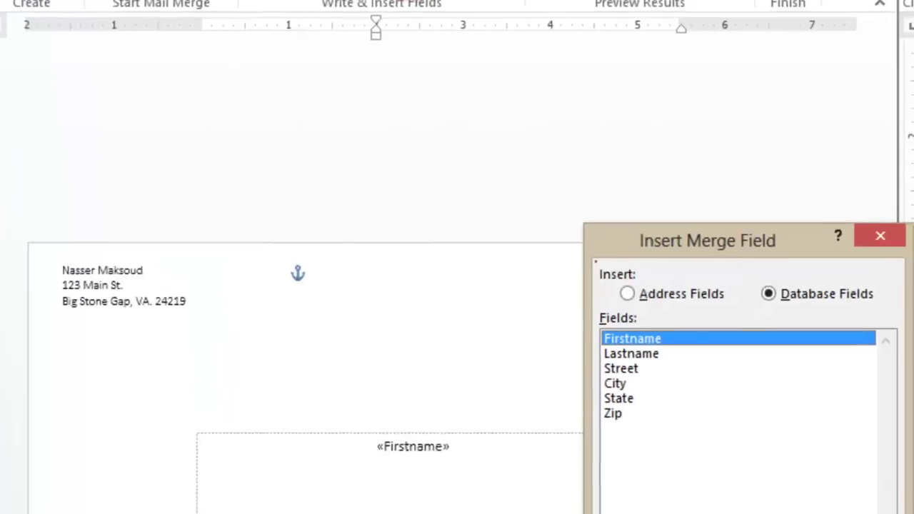
left_click(822, 450)
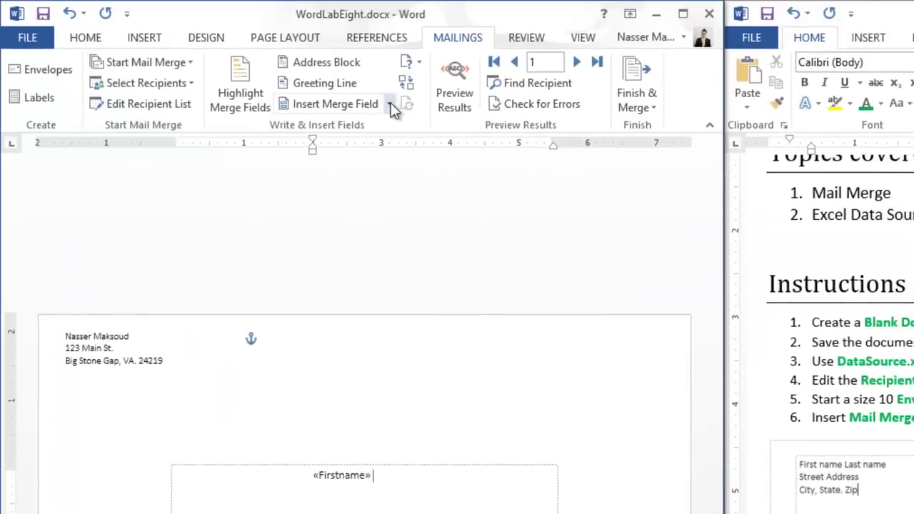
left_click(391, 106)
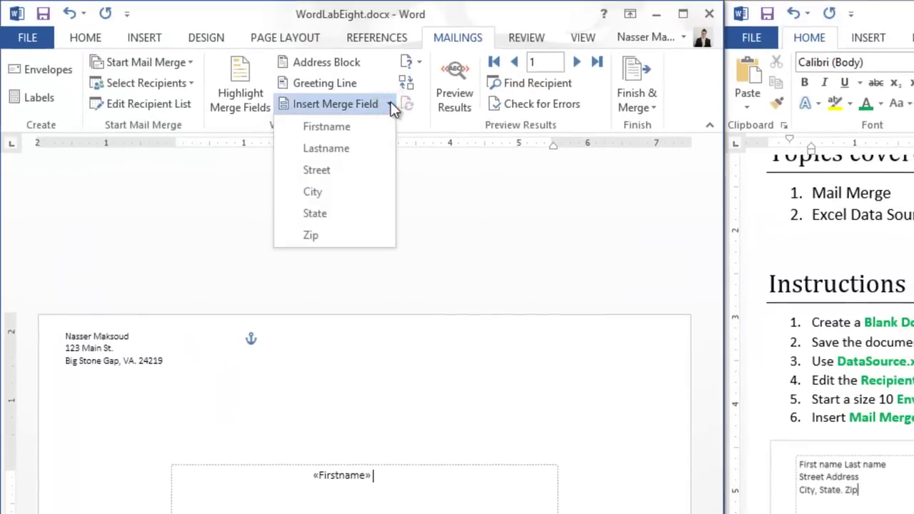
left_click(349, 152)
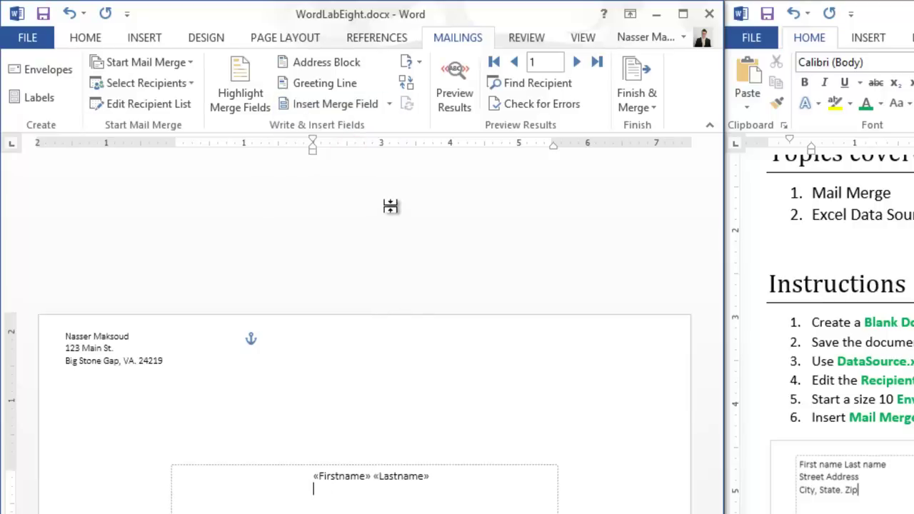
Step: Add «Street» on a second line and «City» on a third line
key("Return")
left_click(388, 103)
left_click(363, 171)
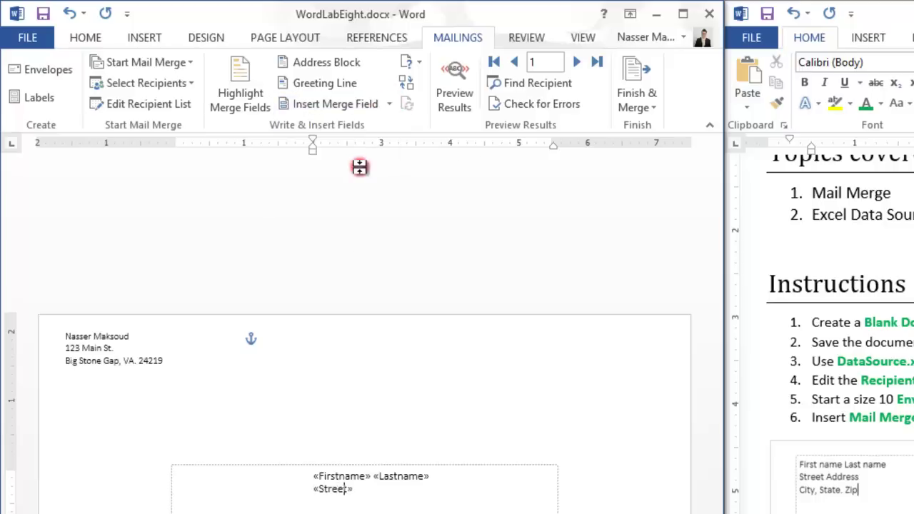
key("Return")
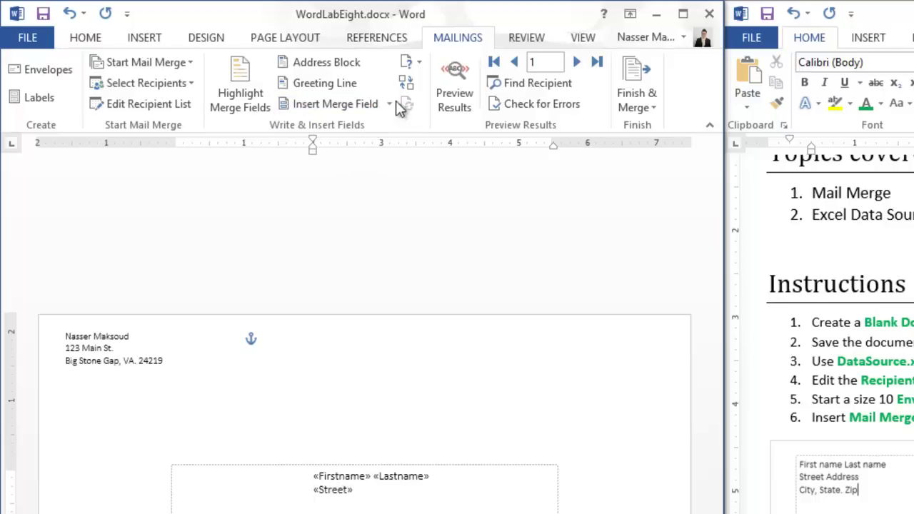
left_click(390, 102)
left_click(341, 203)
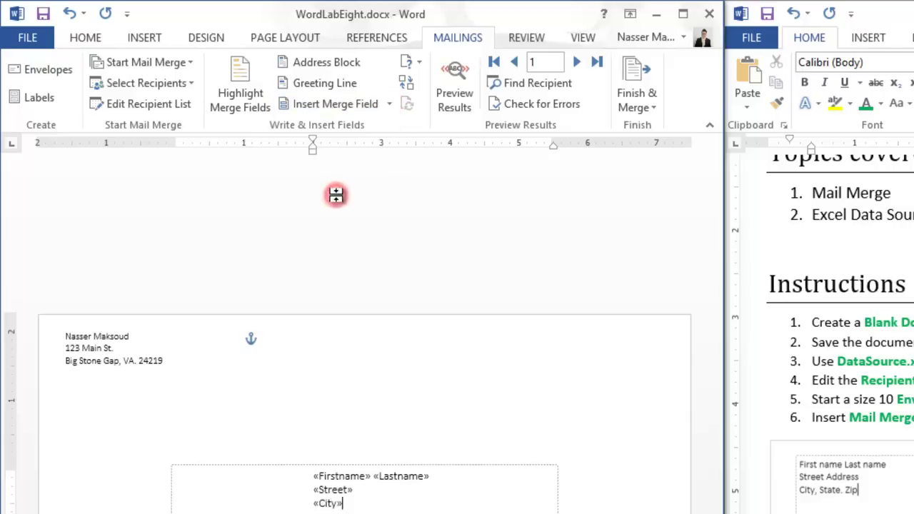
Step: Add «State» after City with a comma, then «Zip» at the end of that line
left_click(389, 104)
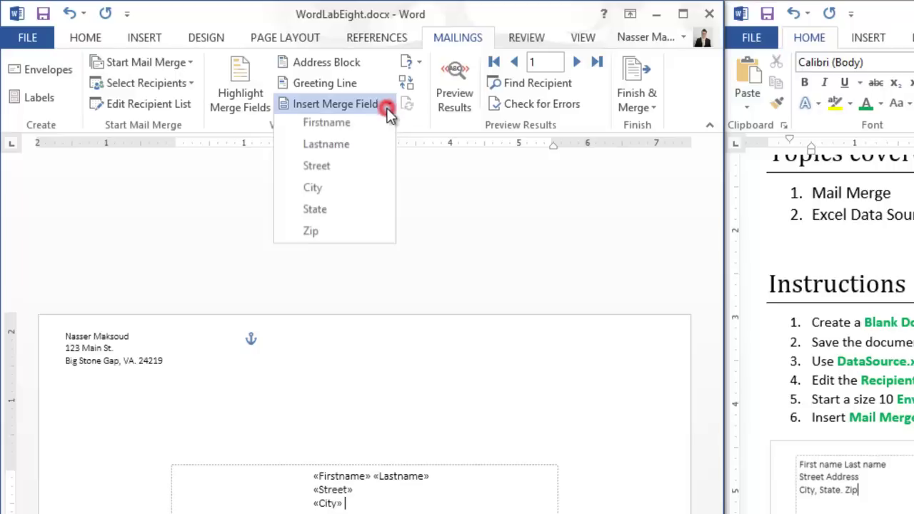
left_click(347, 210)
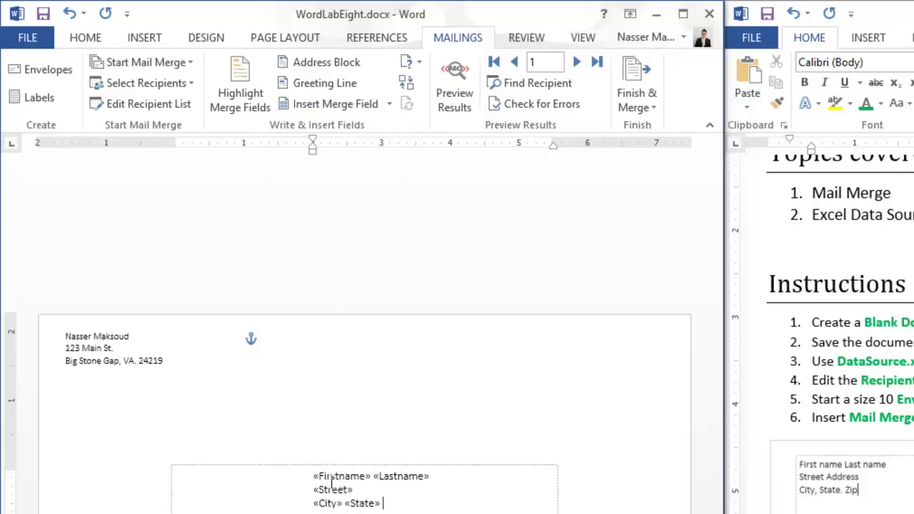
left_click(344, 503)
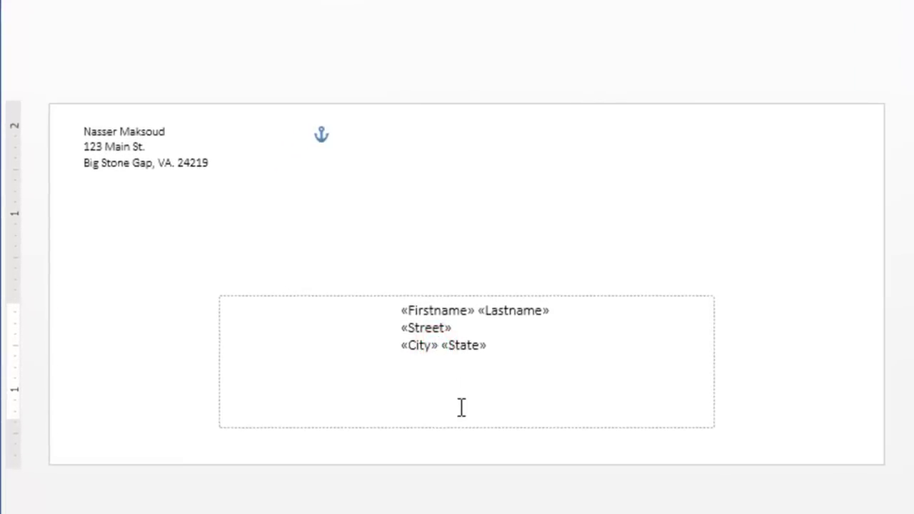
type(",")
left_click(511, 347)
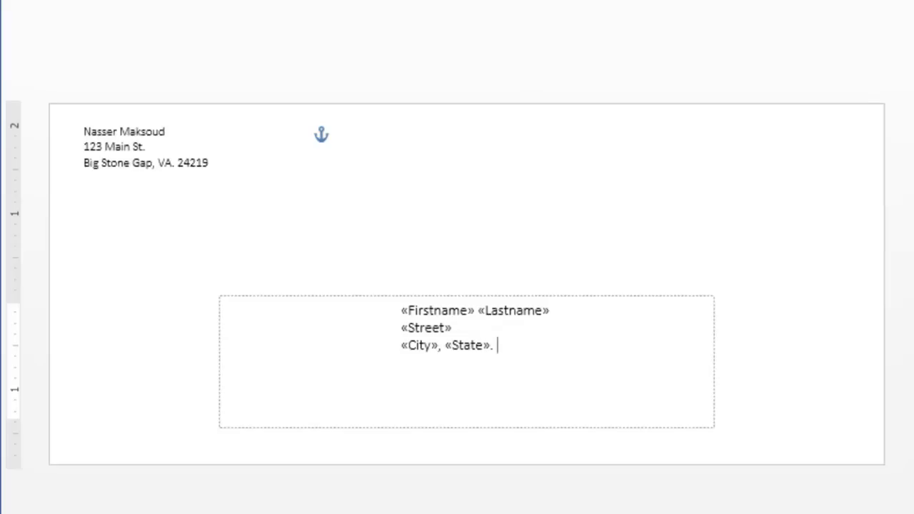
left_click(443, 6)
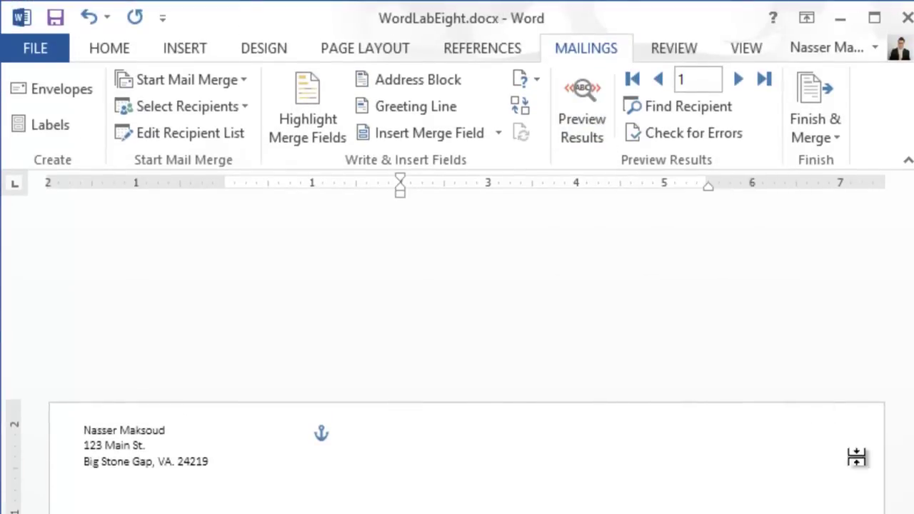
Step: Preview the results, step through all seven recipients, then go back to record 3
left_click(584, 93)
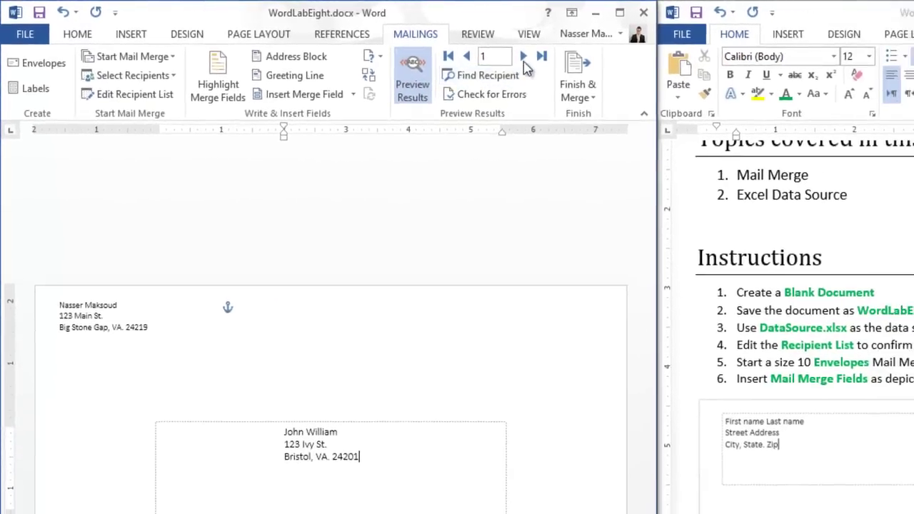
left_click(617, 66)
left_click(617, 65)
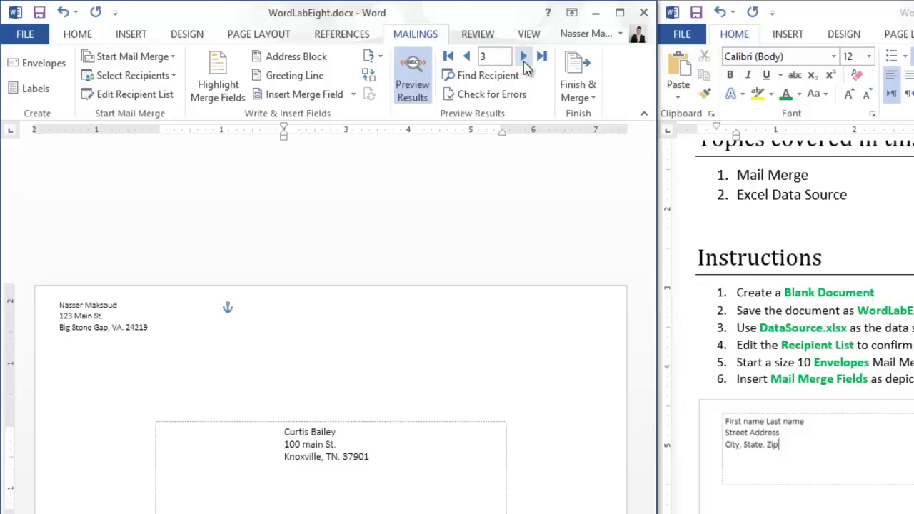
left_click(524, 61)
left_click(525, 61)
left_click(524, 62)
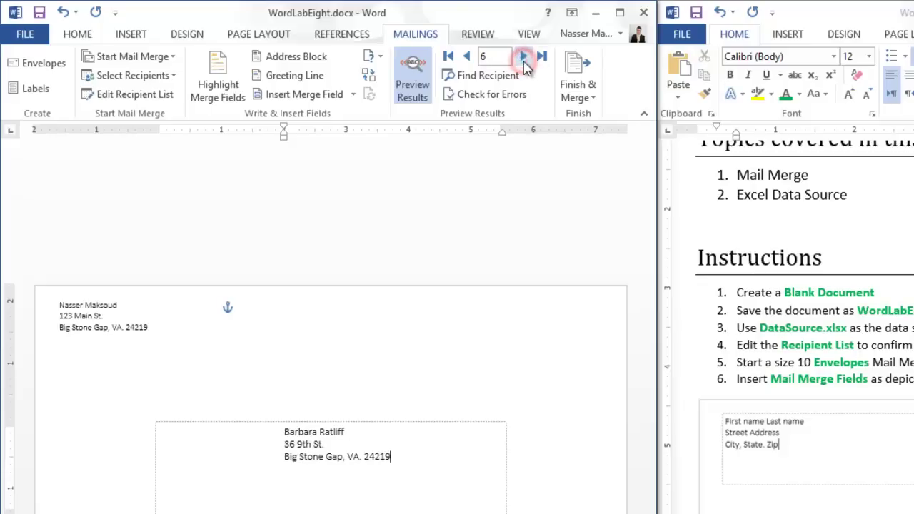
left_click(525, 61)
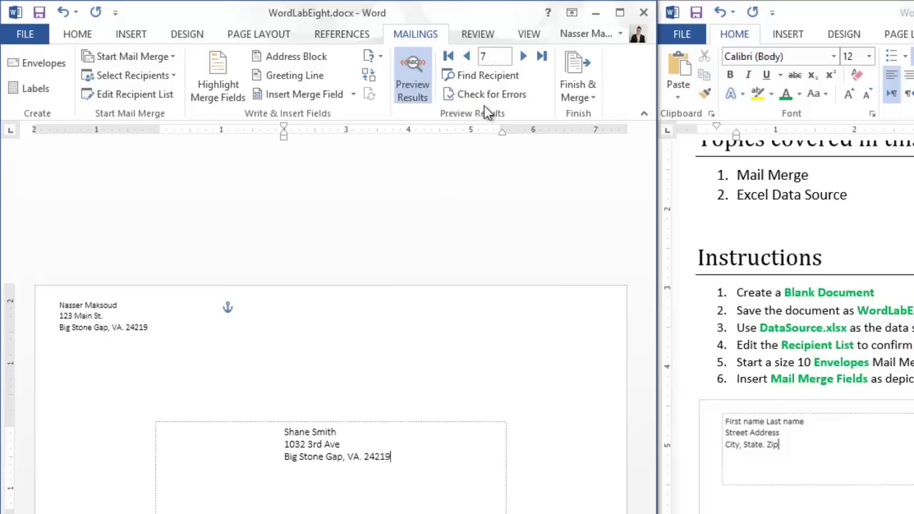
left_click(528, 57)
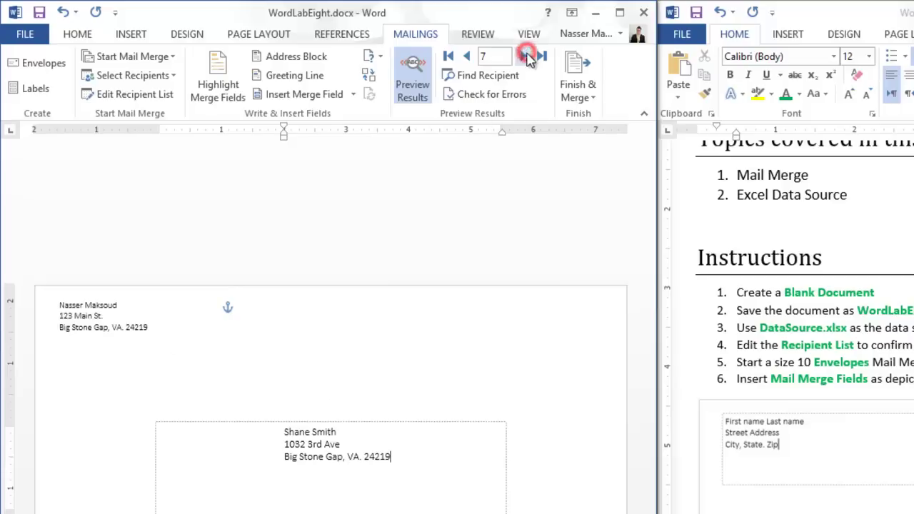
left_click(468, 56)
left_click(469, 57)
left_click(469, 56)
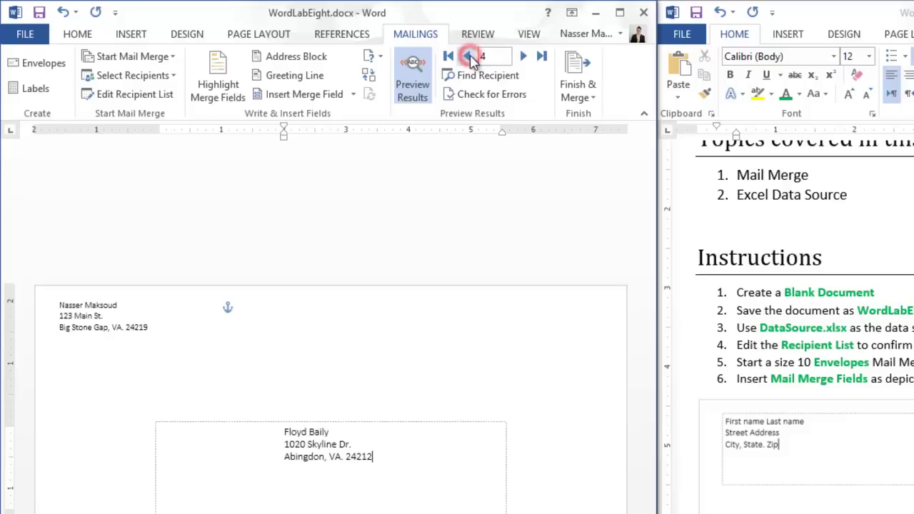
left_click(469, 57)
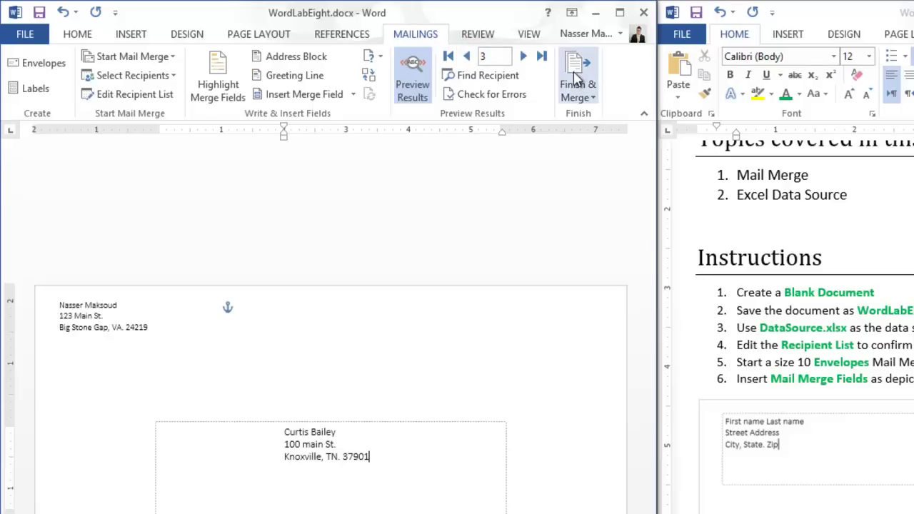
Step: Merge all records into a new Envelopes1 document and maximize its window
left_click(576, 85)
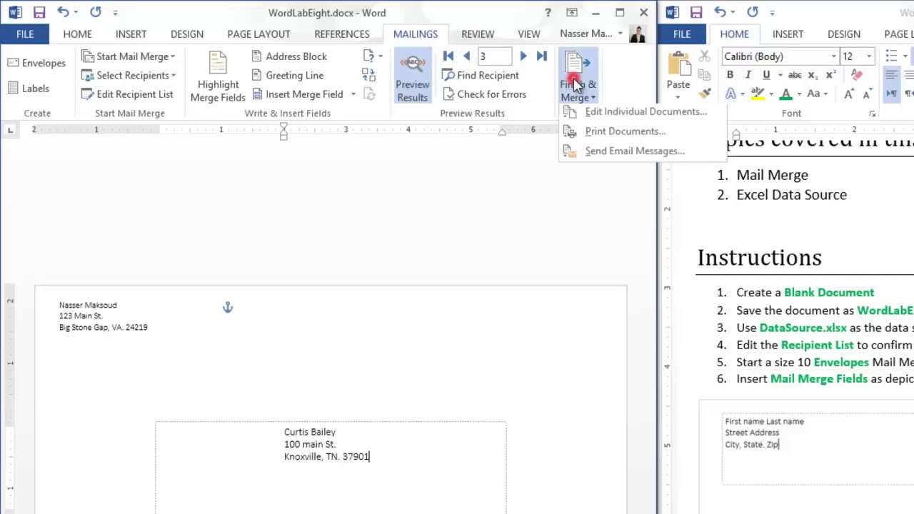
left_click(587, 116)
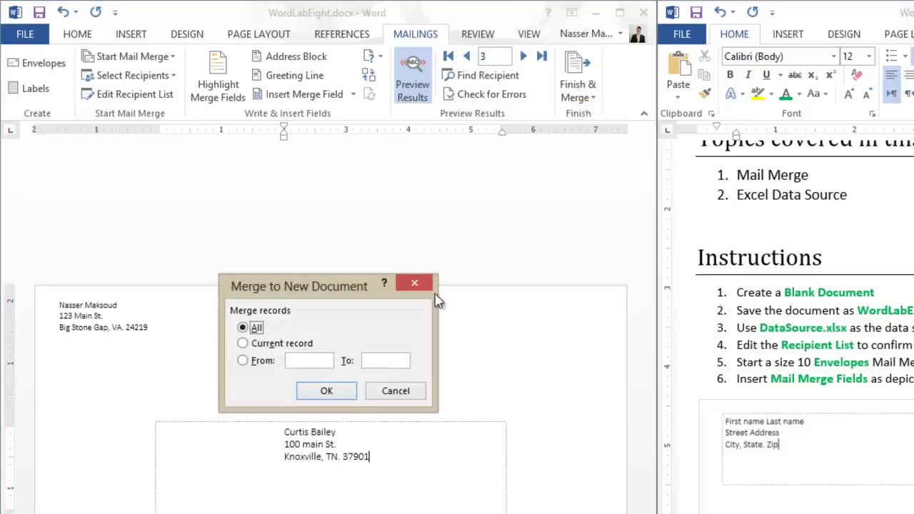
left_click(340, 398)
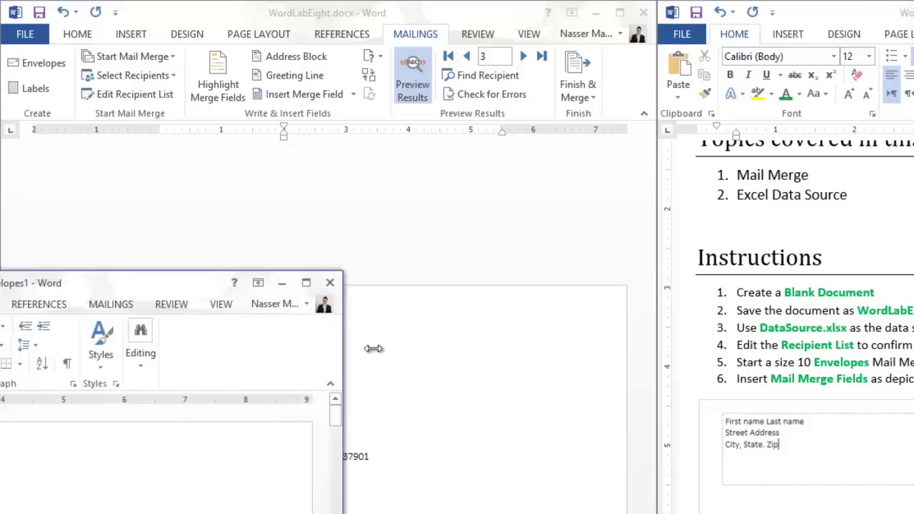
left_click_drag(202, 287, 600, 168)
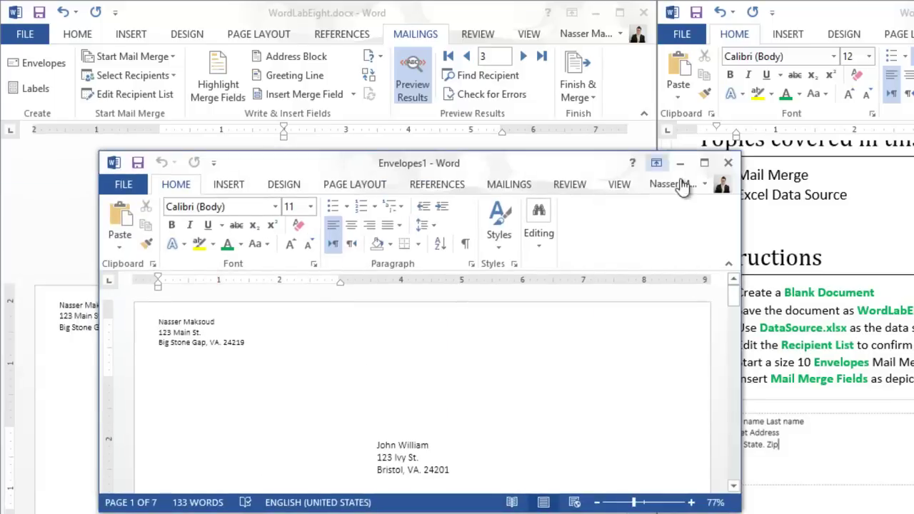
left_click(704, 163)
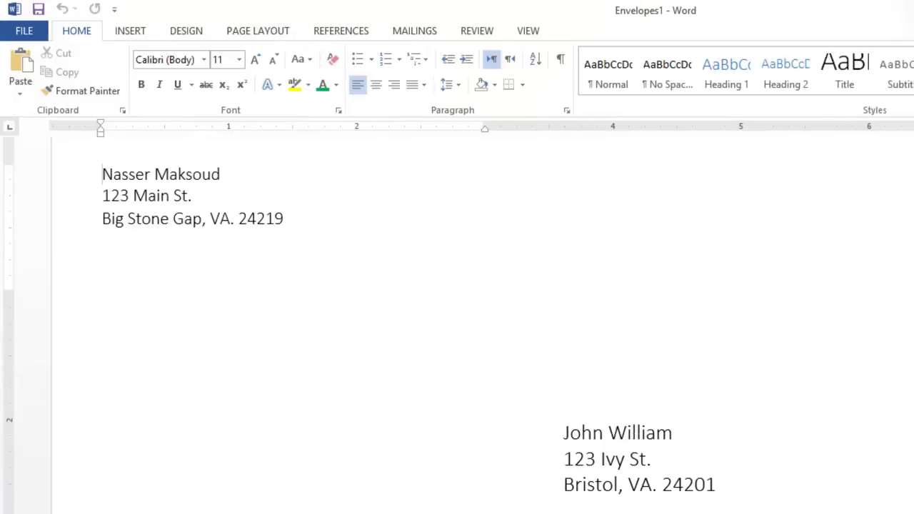
Step: Scroll through the merged envelopes, comparing them with the original WordLabEight document
scroll(482, 321, "down", 20)
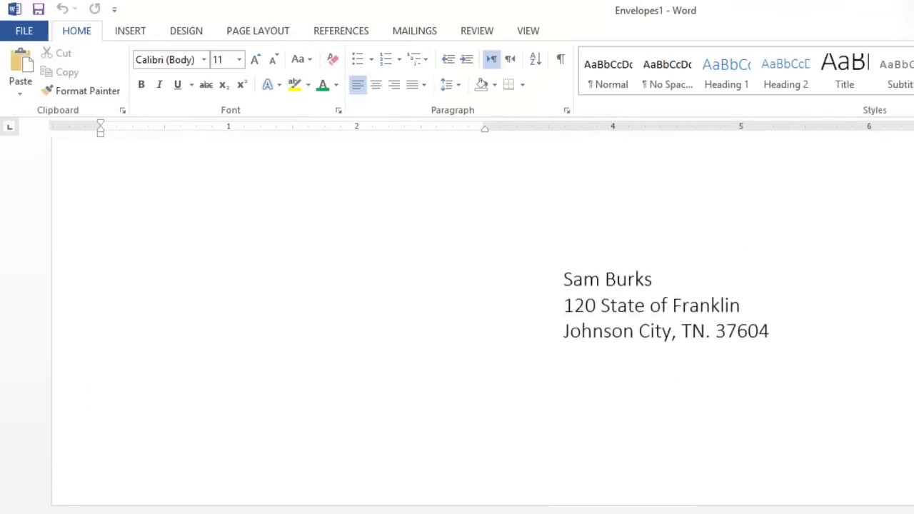
scroll(482, 322, "down", 20)
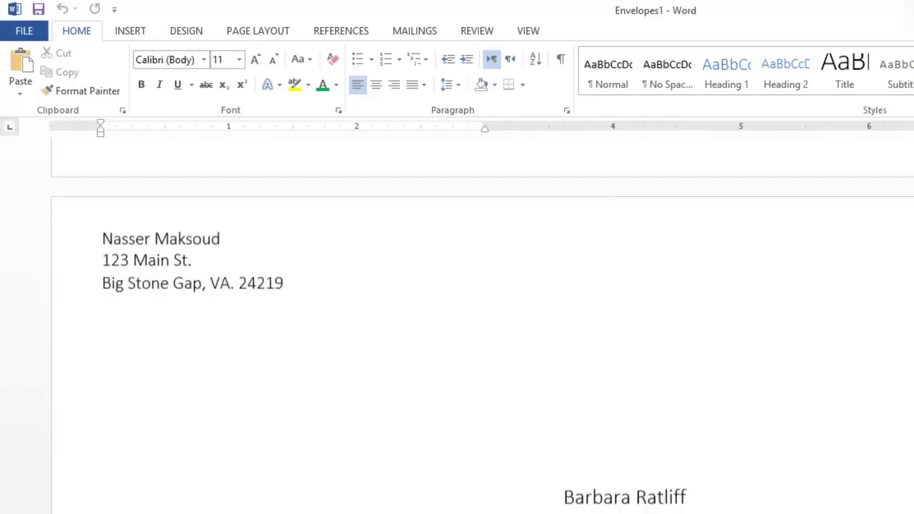
scroll(482, 326, "down", 20)
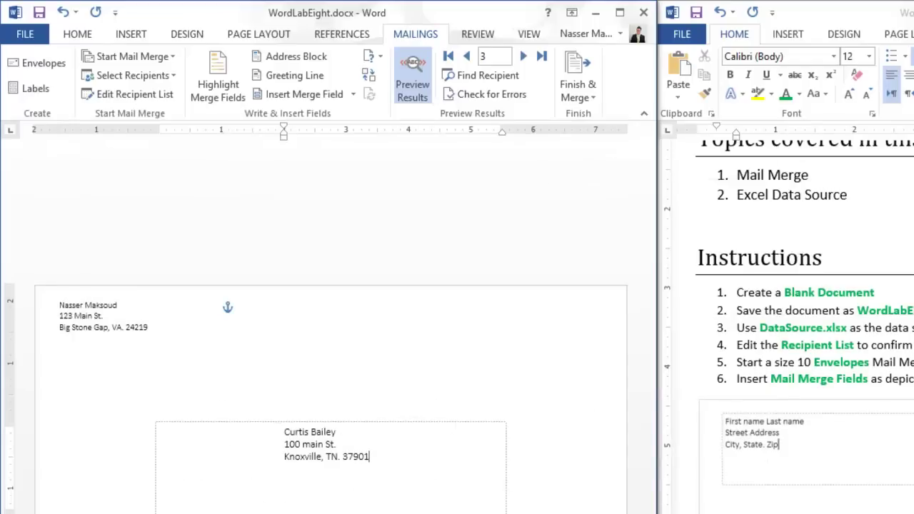
key("alt+Tab")
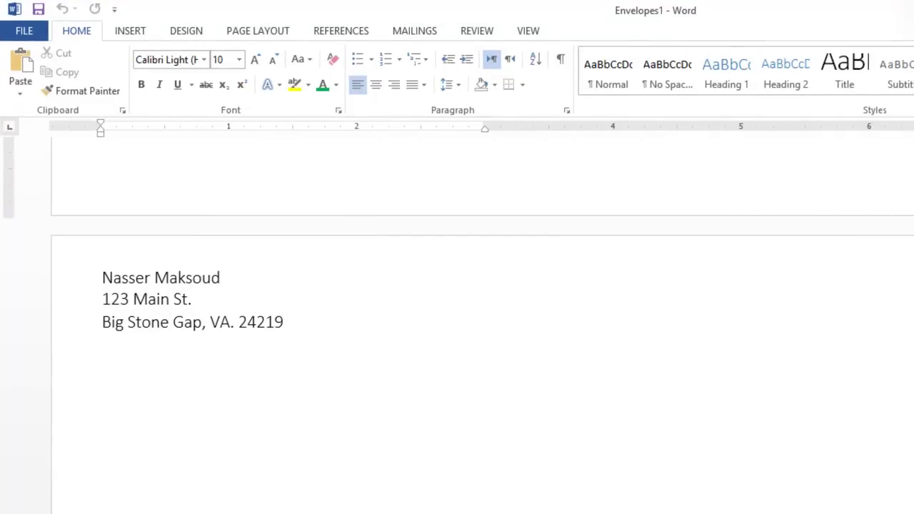
scroll(457, 322, "down", 3)
scroll(457, 322, "up", 2)
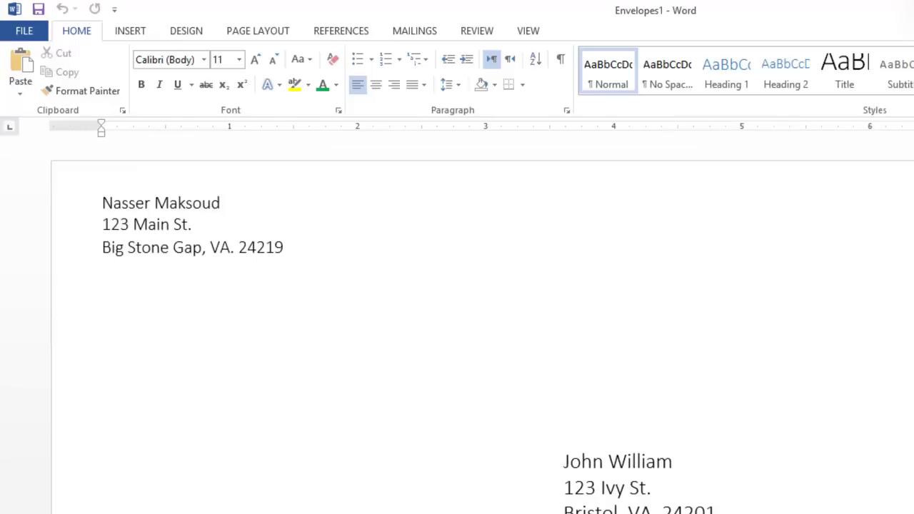
scroll(457, 321, "down", 20)
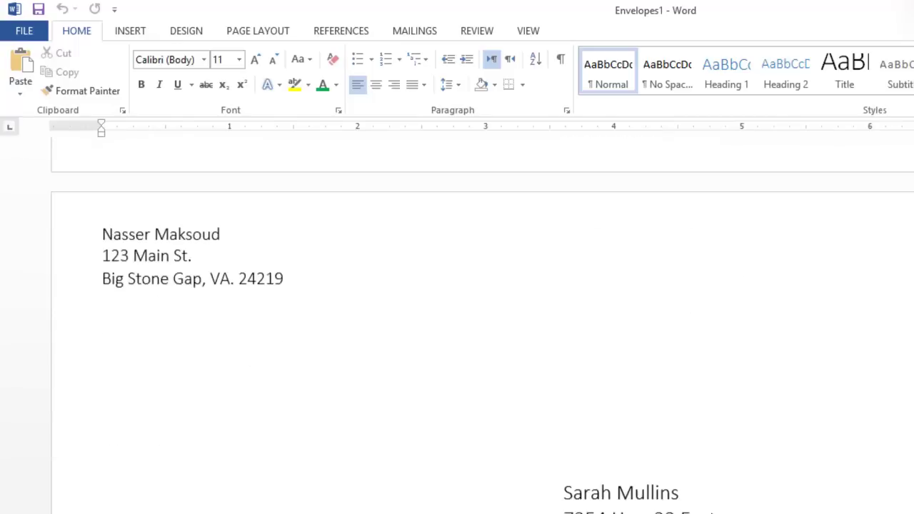
Step: Bring up the Save As page for the merged Envelopes1 document
left_click(10, 36)
left_click(37, 192)
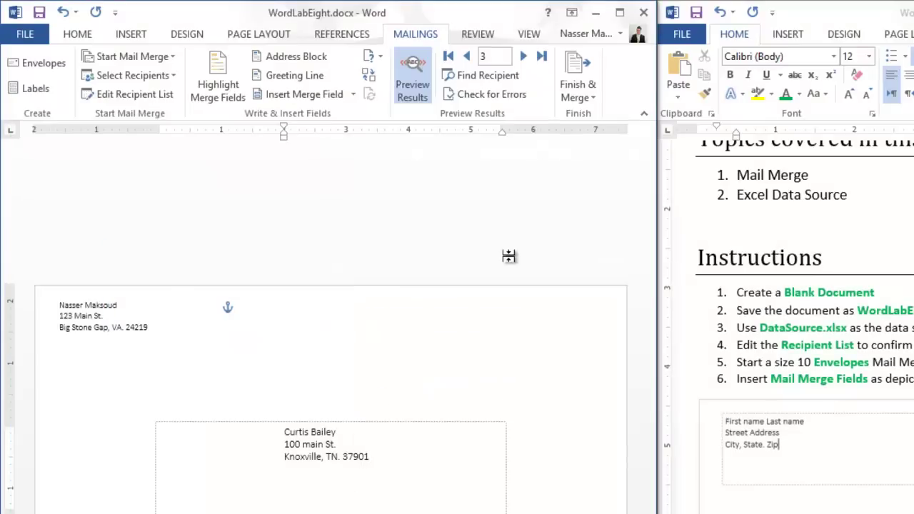
Step: Select the 100 Main St. address line, then try saving the envelopes as WordLabEight in MSWordLabs
left_click(484, 261)
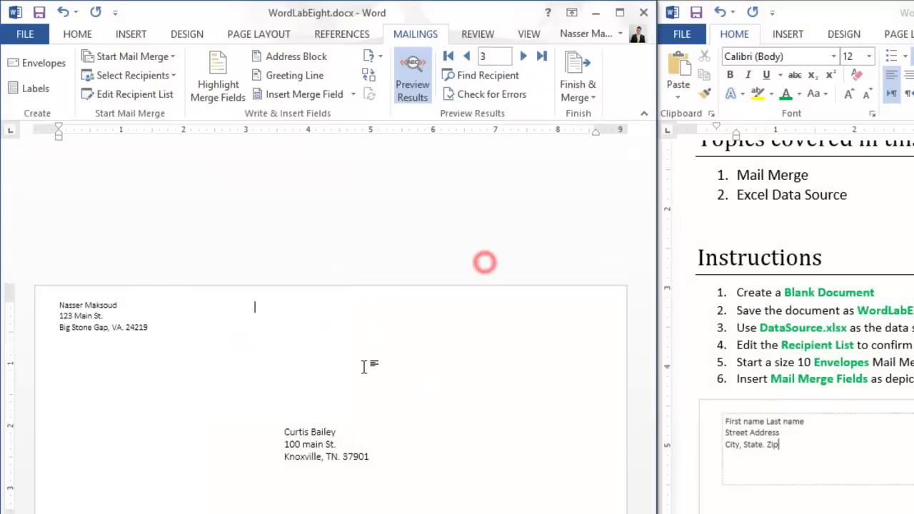
left_click_drag(284, 444, 399, 448)
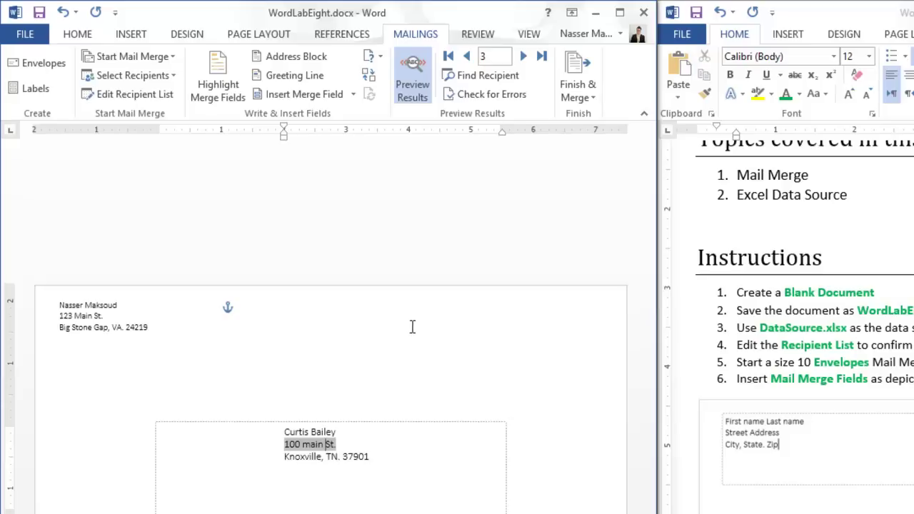
left_click(301, 12)
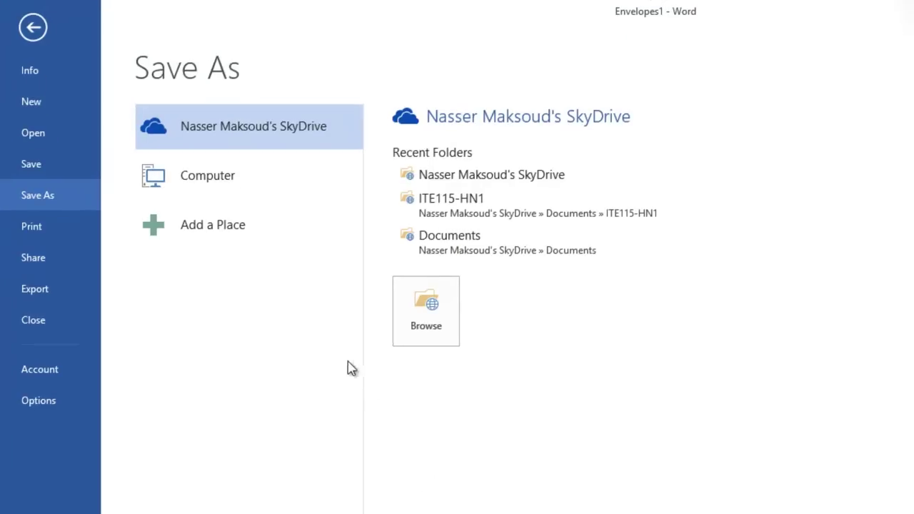
left_click(202, 178)
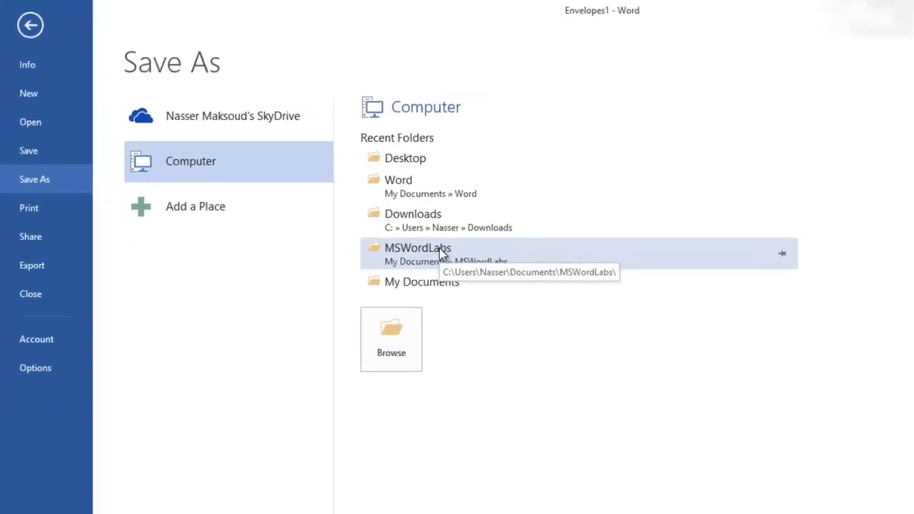
left_click(440, 254)
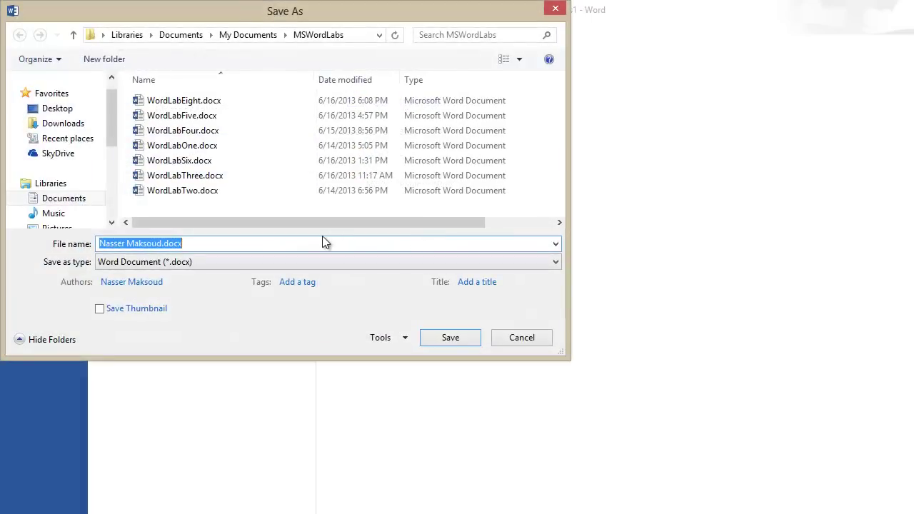
type("Word")
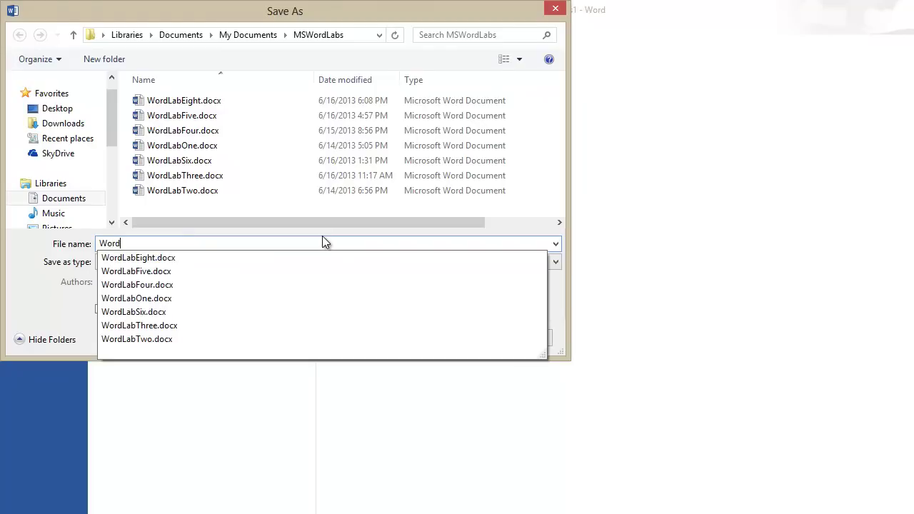
type("LabEight")
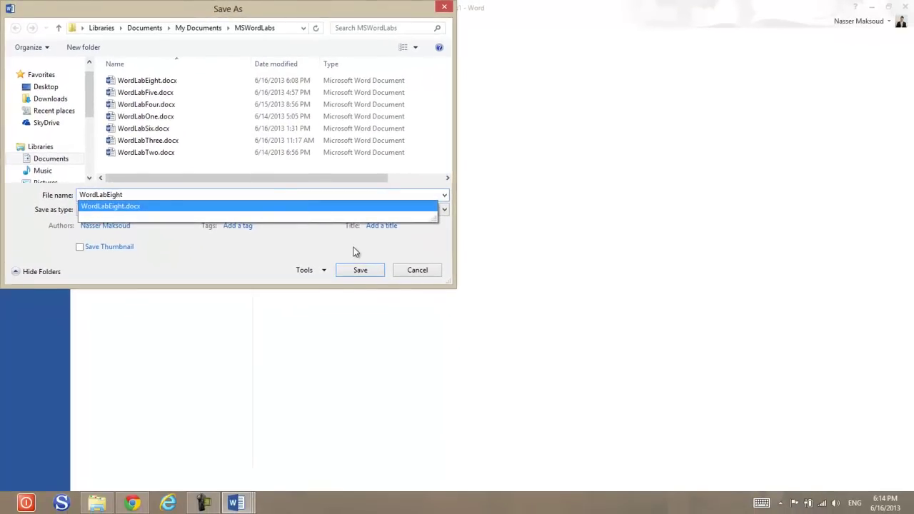
left_click(360, 270)
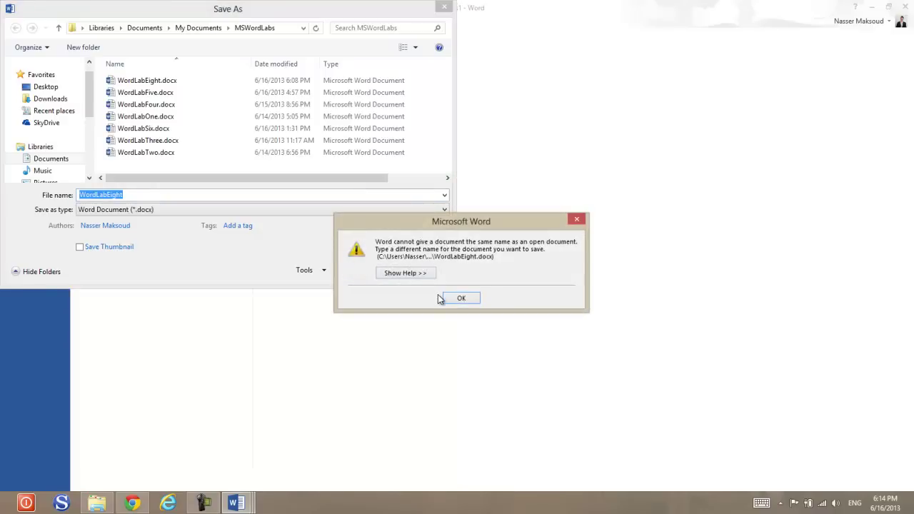
Step: Dismiss the same-name warning and cancel the Save As for the merged envelopes
left_click(237, 503)
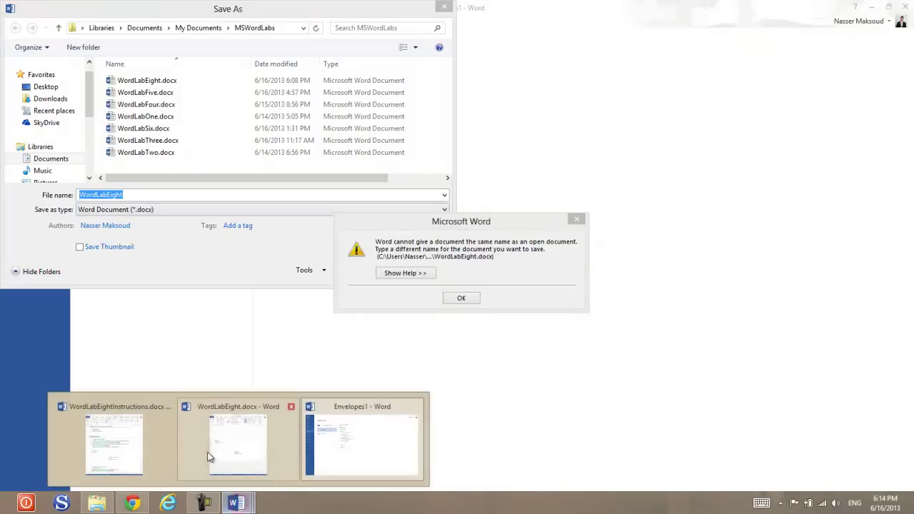
mouse_move(134, 442)
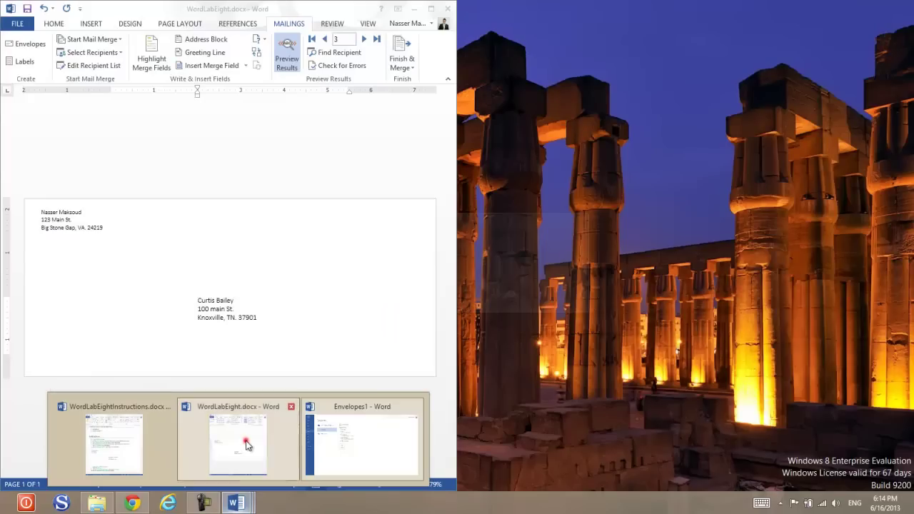
left_click(245, 443)
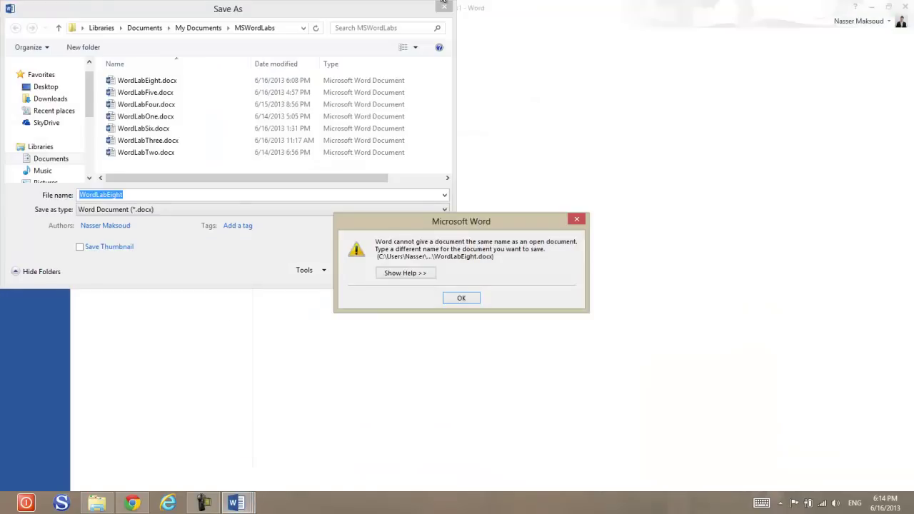
left_click(462, 297)
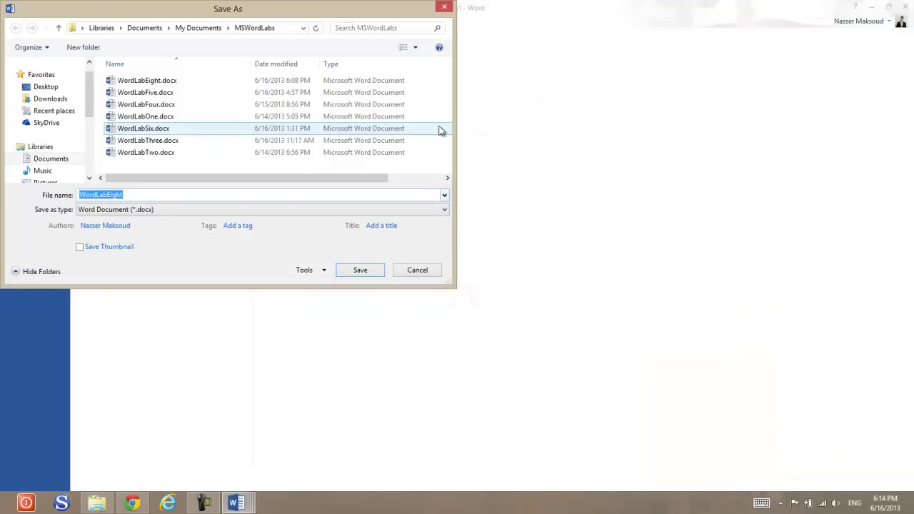
mouse_move(242, 503)
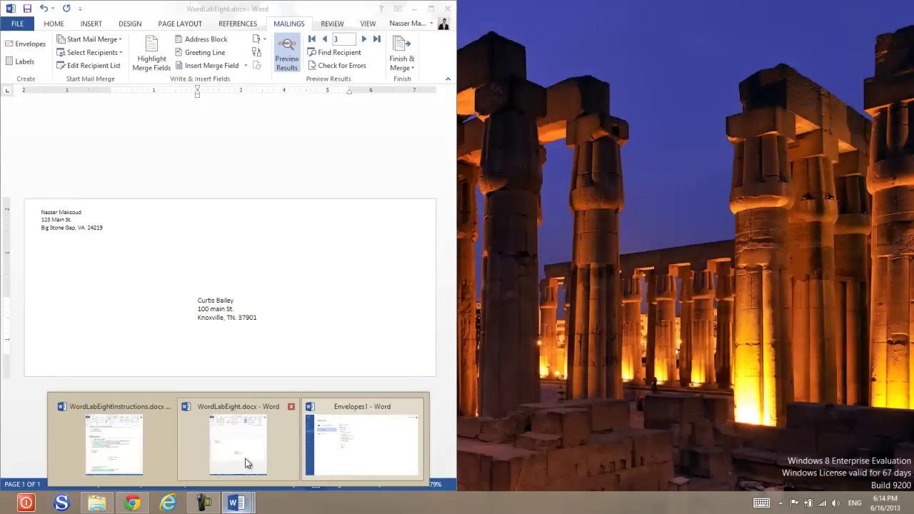
left_click(245, 463)
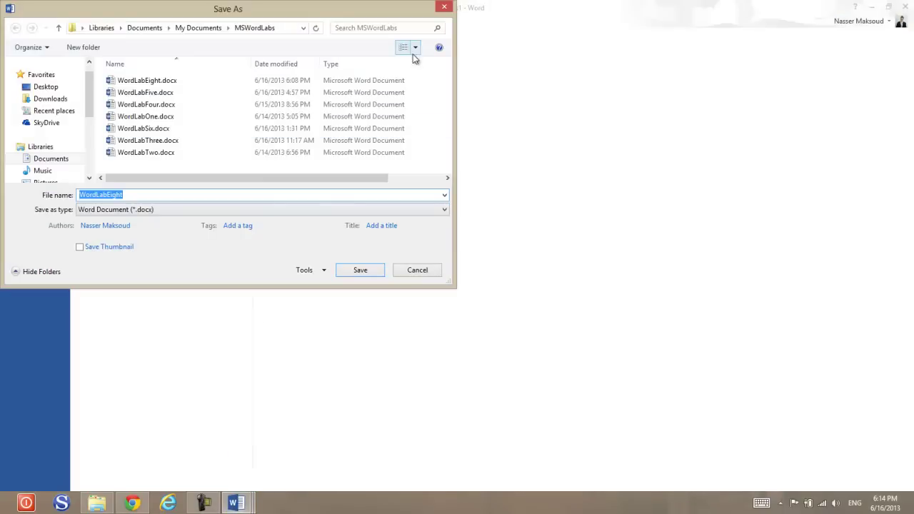
left_click(419, 271)
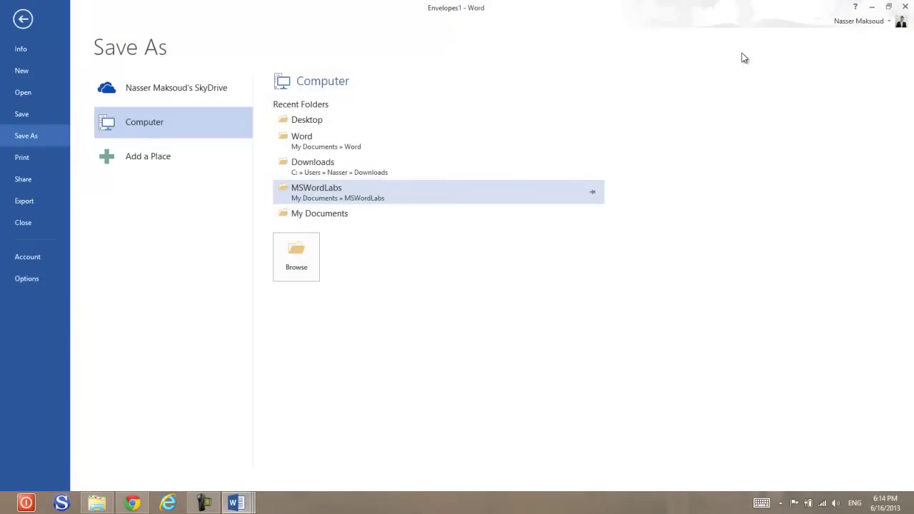
Step: Switch to the old WordLabEight.docx window and close it, answering the save prompt
mouse_move(236, 503)
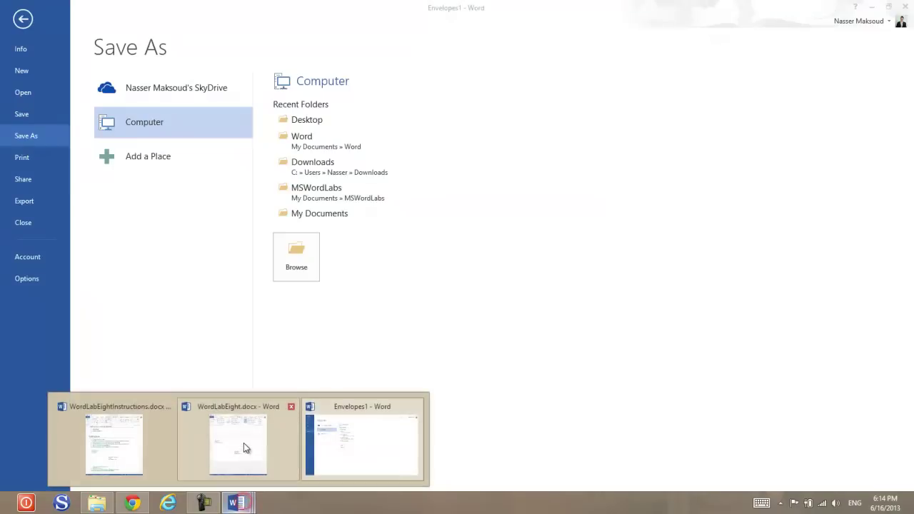
left_click(244, 441)
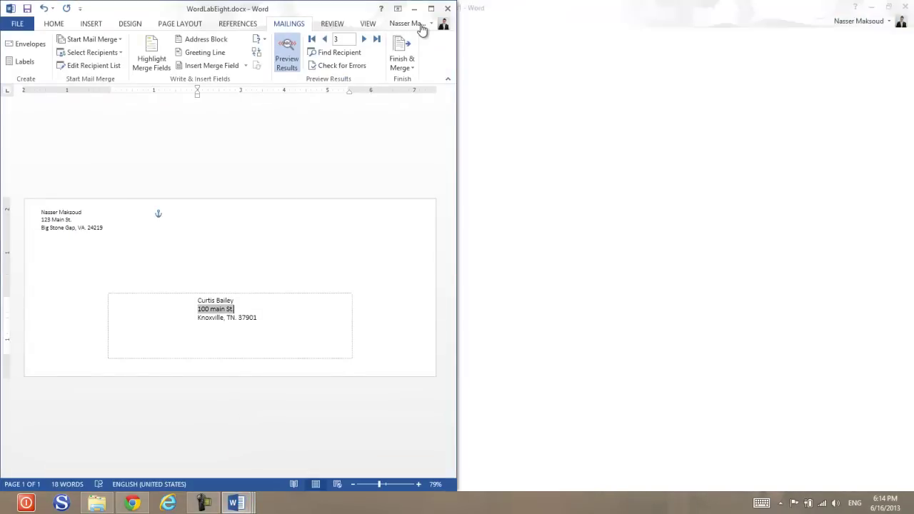
left_click(448, 8)
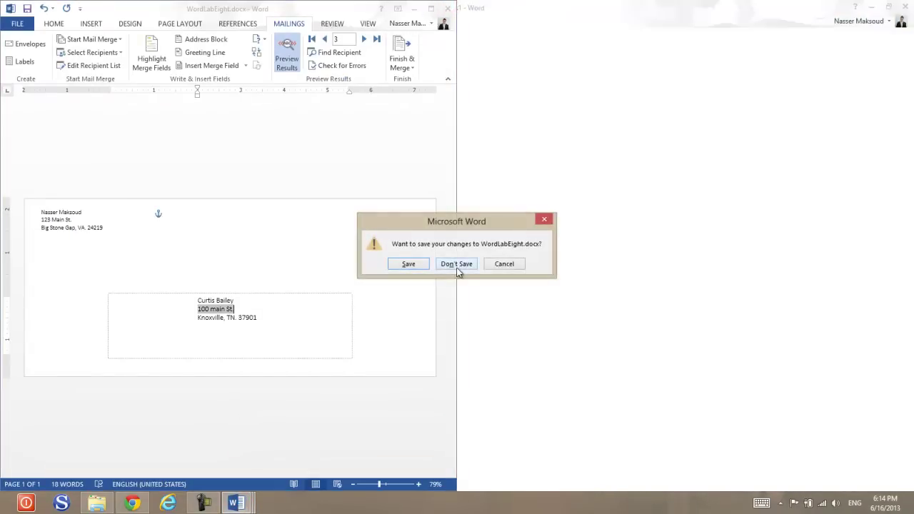
left_click(411, 264)
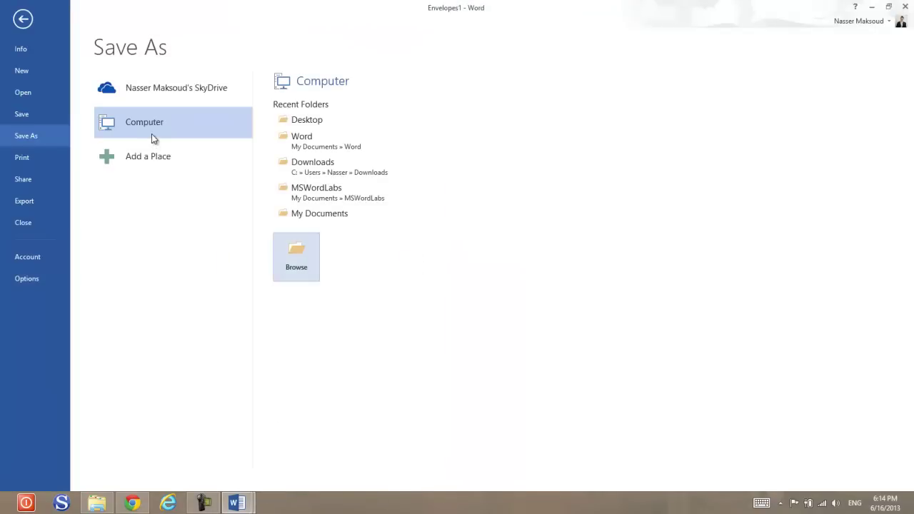
Step: Save the merged envelopes over WordLabEight.docx in MSWordLabs, confirming the replacement
left_click(167, 121)
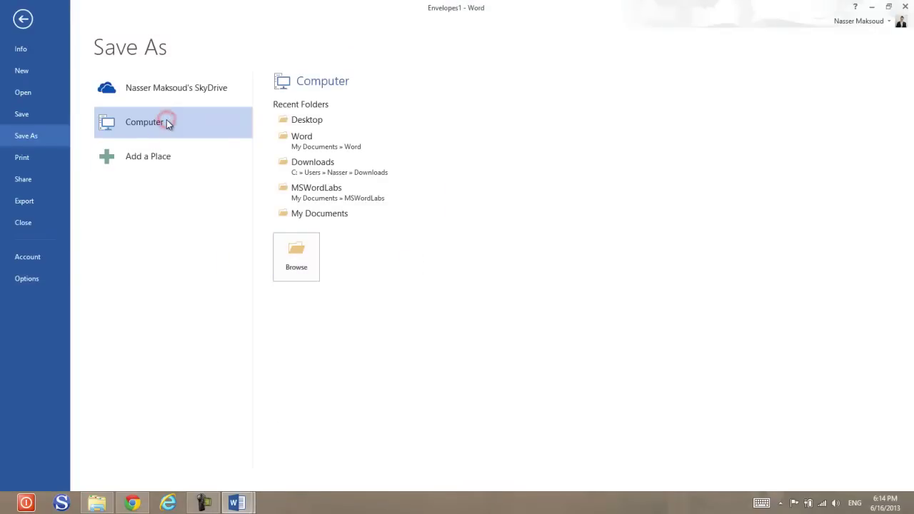
left_click(310, 190)
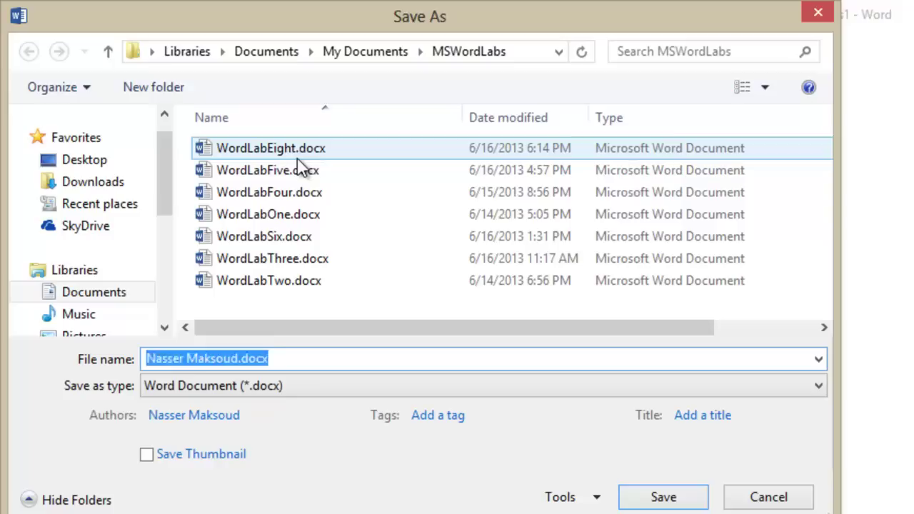
left_click(291, 149)
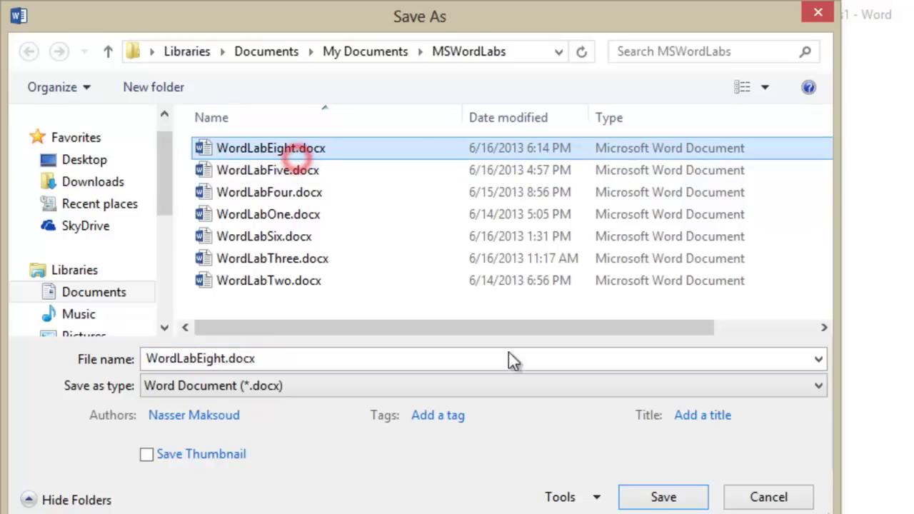
left_click(665, 496)
left_click(831, 505)
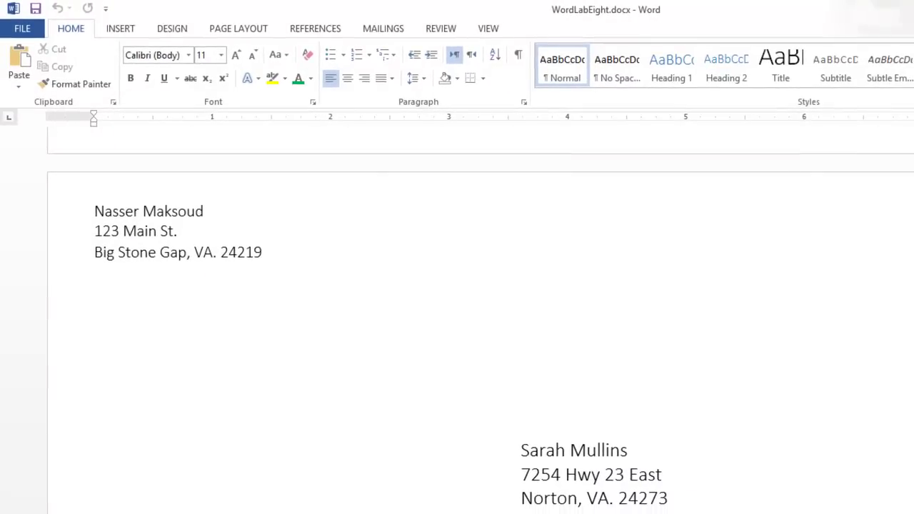
Step: Scroll through the merged envelopes and zoom out, then back in, to view them
scroll(479, 314, "down", 20)
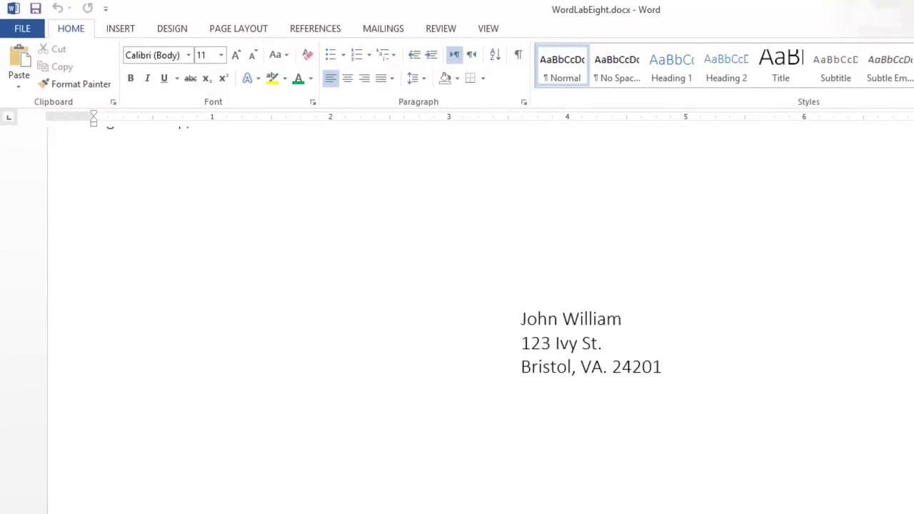
scroll(478, 314, "down", 10)
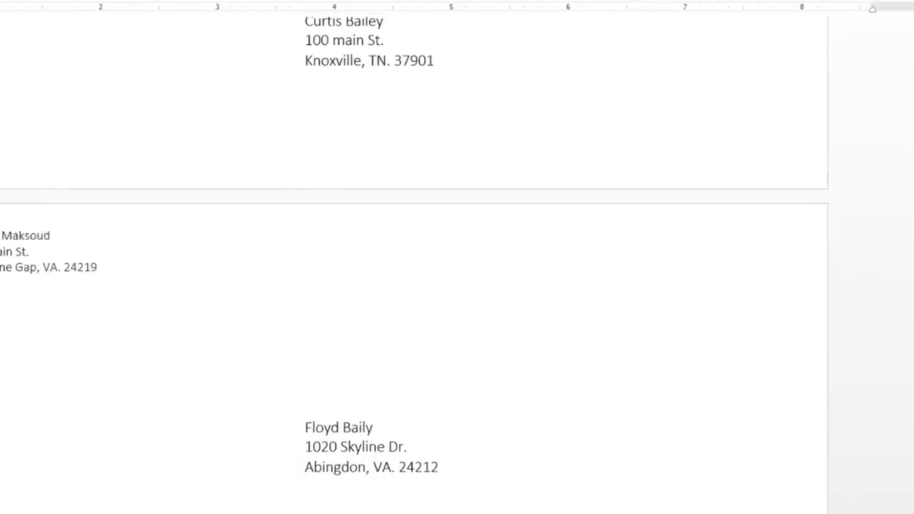
left_click(783, 504)
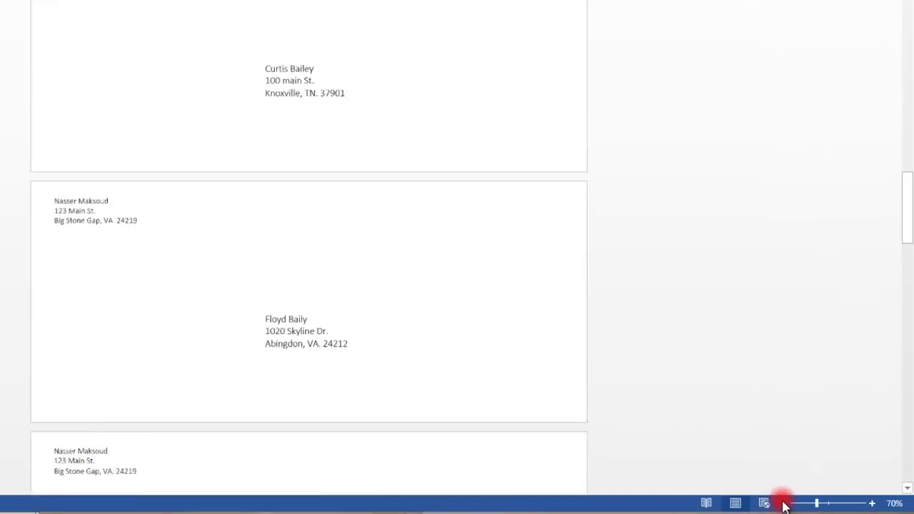
left_click(784, 505)
left_click(784, 504)
left_click(784, 505)
left_click(784, 505)
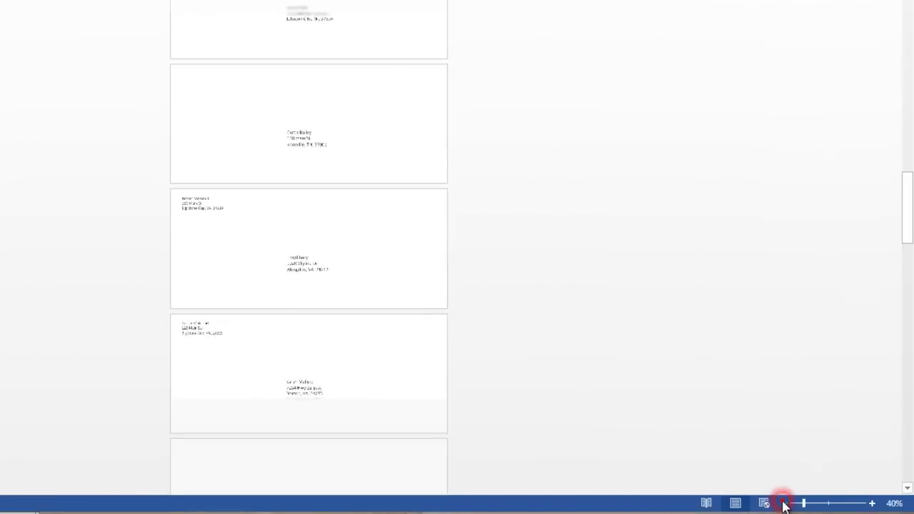
left_click(784, 505)
left_click(785, 505)
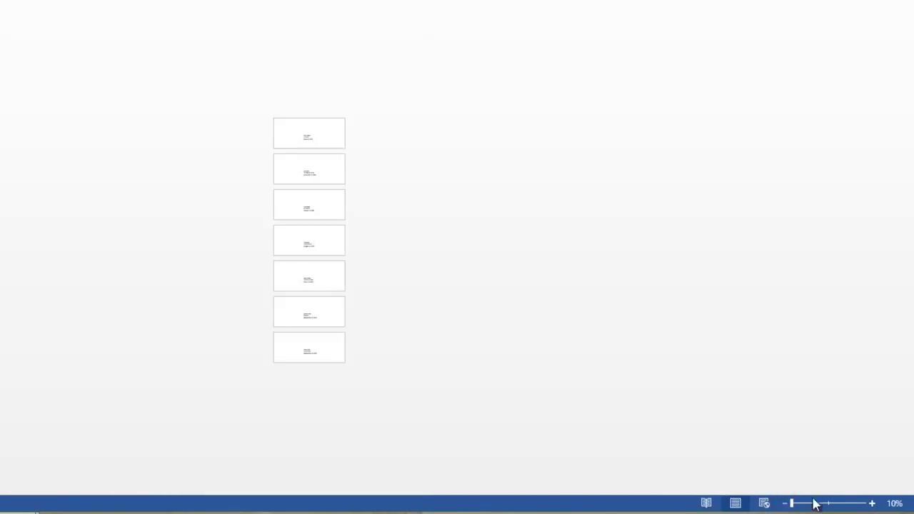
left_click(872, 504)
left_click(872, 505)
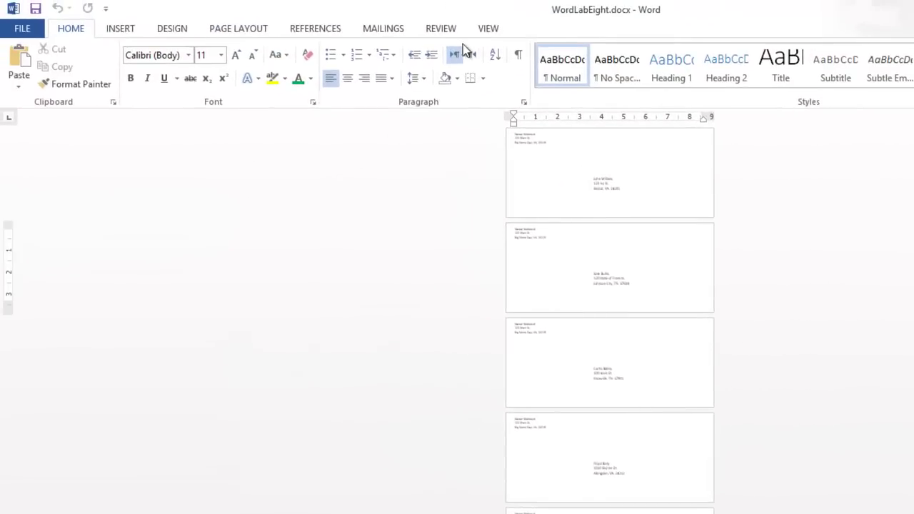
Step: Show the envelopes in Multiple Pages view at about 50% zoom
left_click(489, 29)
left_click(383, 67)
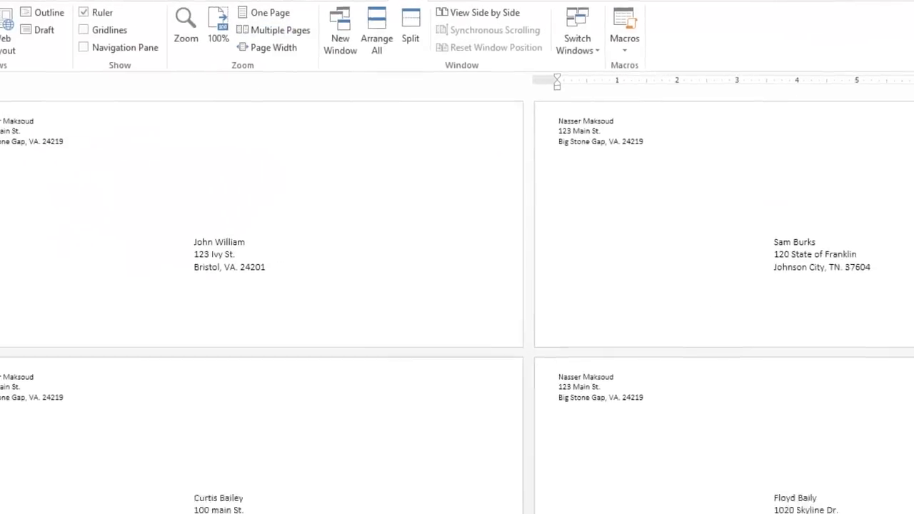
left_click(784, 509)
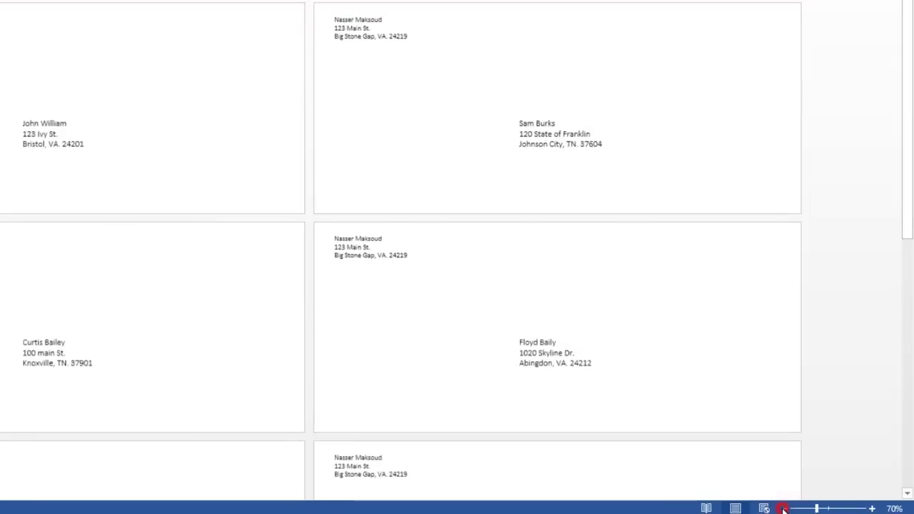
left_click(784, 509)
left_click(783, 508)
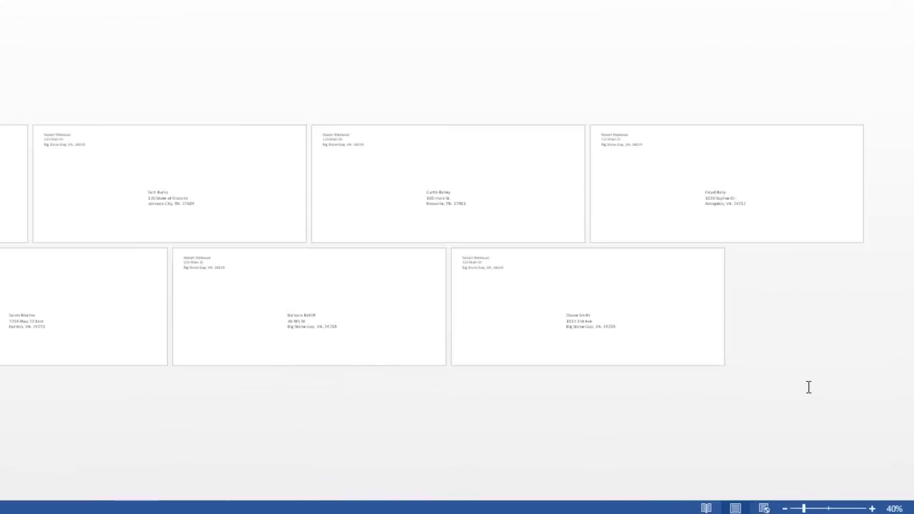
left_click(871, 509)
left_click(872, 508)
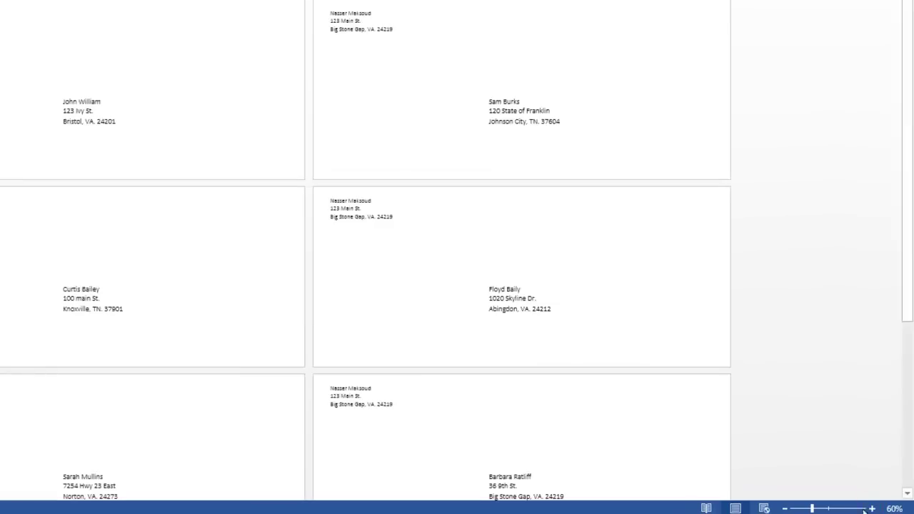
left_click(784, 509)
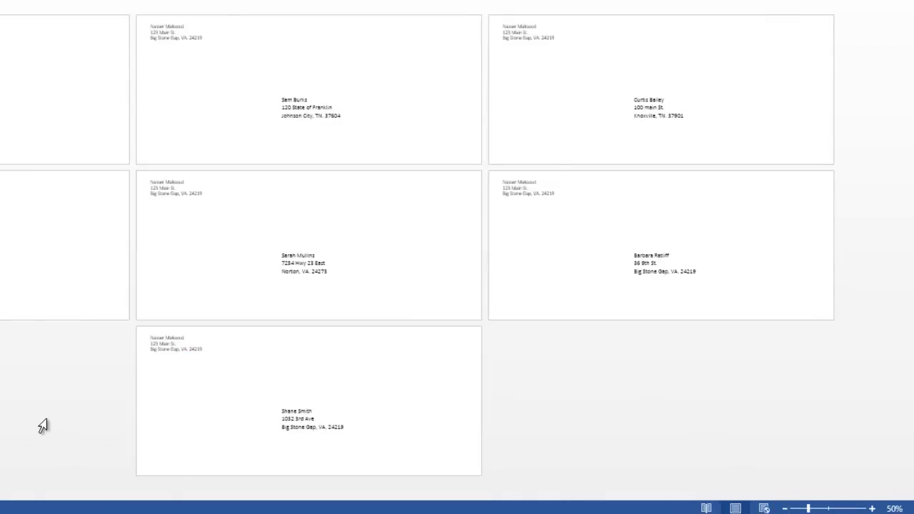
mouse_move(33, 473)
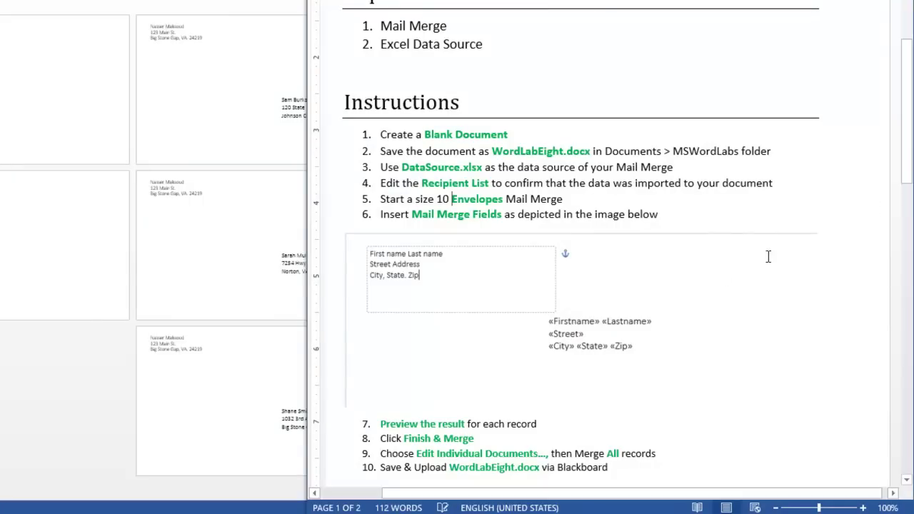
left_click_drag(907, 162, 907, 157)
left_click_drag(905, 218, 905, 389)
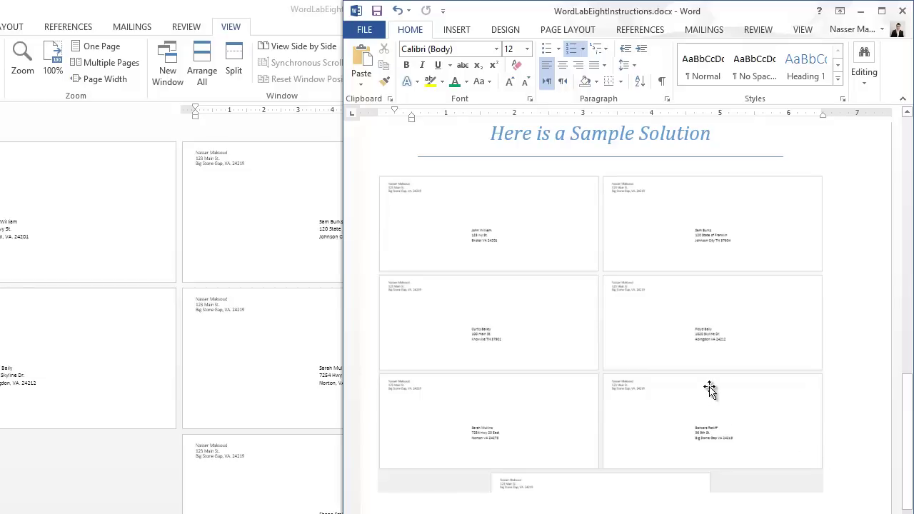
left_click(613, 272)
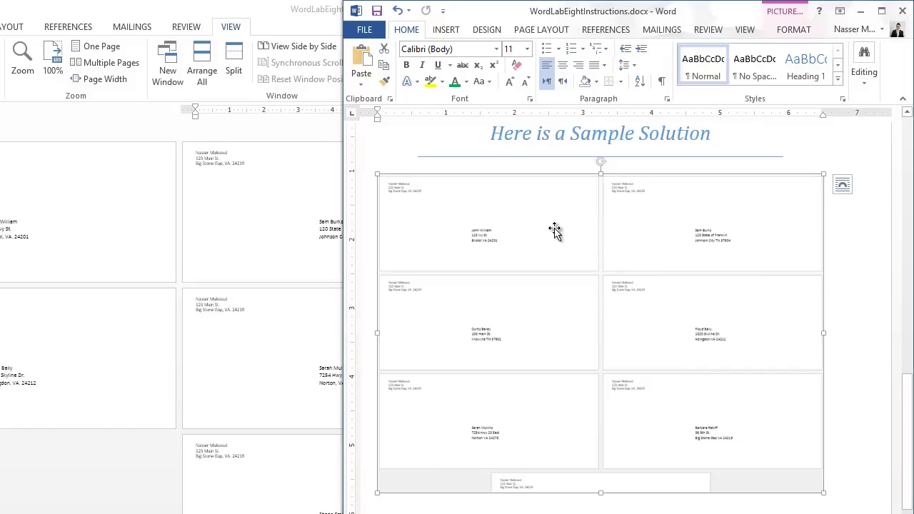
left_click(861, 11)
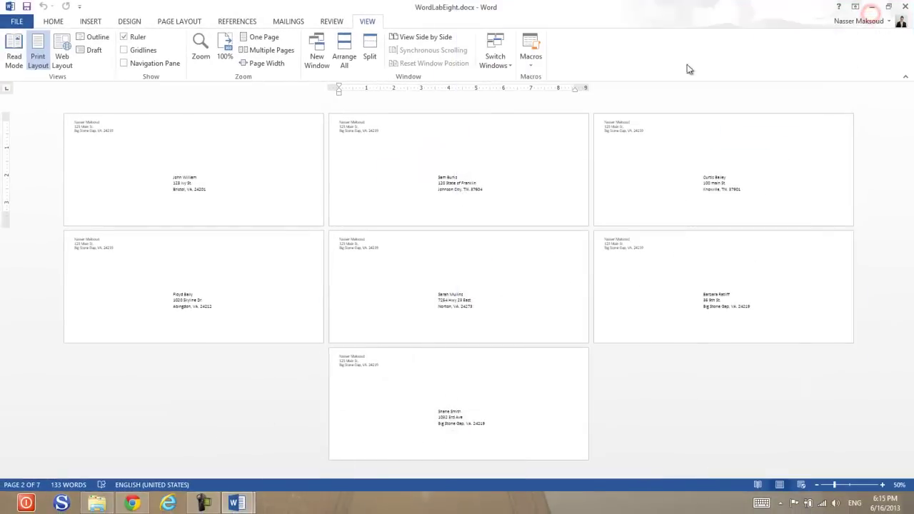